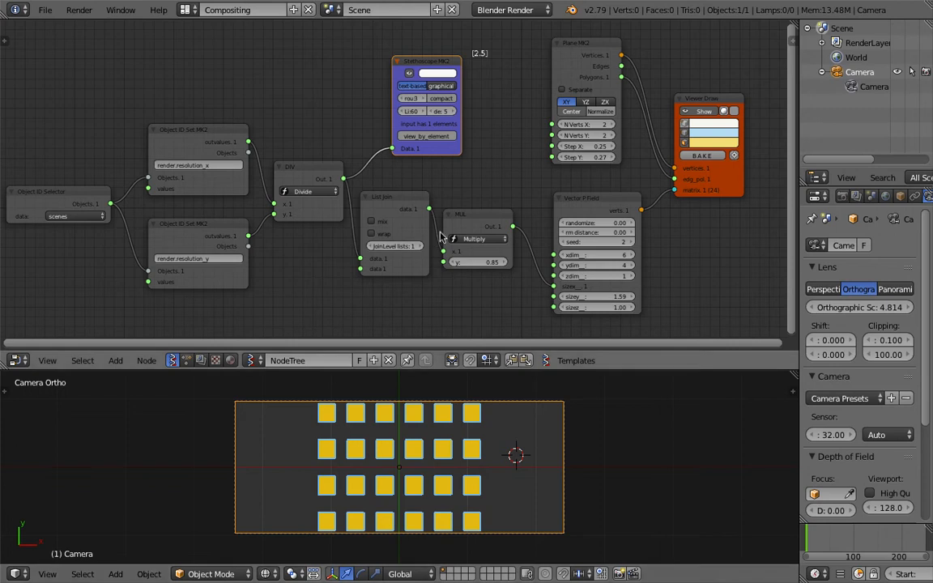
Increase the Vector P Field node's xdim to 9
middle_click_drag(564, 250, 557, 247)
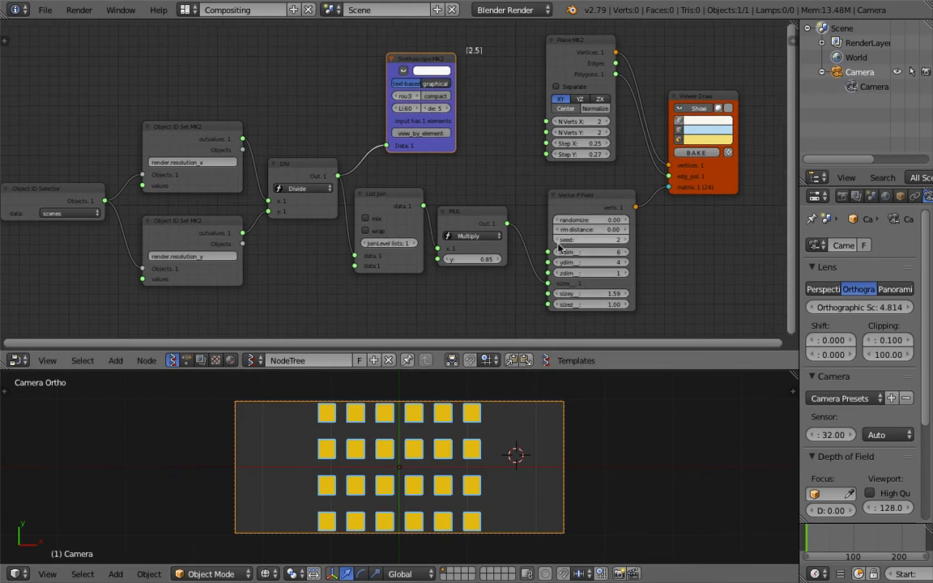
mouse_move(594, 255)
left_mouse_down()
mouse_move(639, 255)
mouse_move(587, 255)
mouse_move(604, 255)
left_mouse_up()
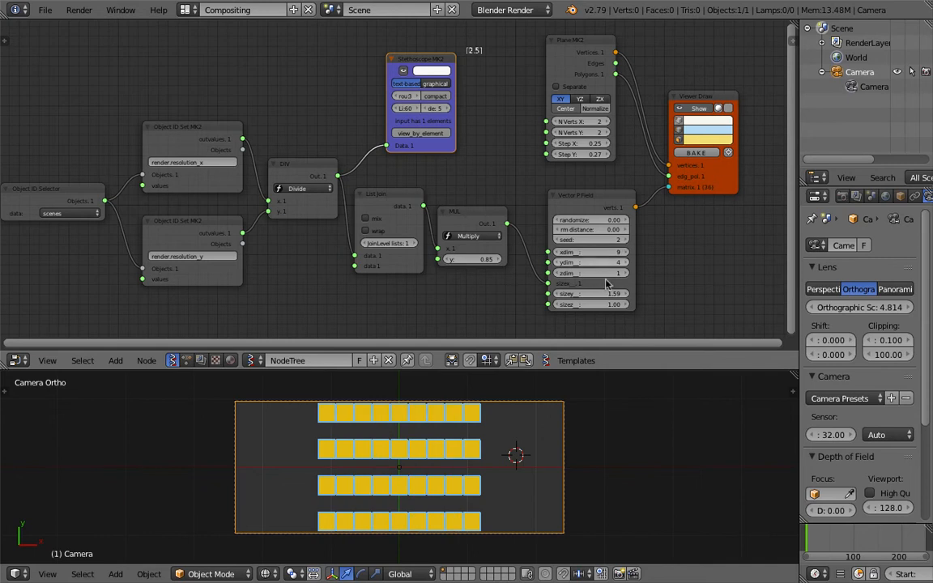
mouse_move(601, 294)
left_mouse_down()
mouse_move(648, 294)
mouse_move(603, 294)
left_mouse_up()
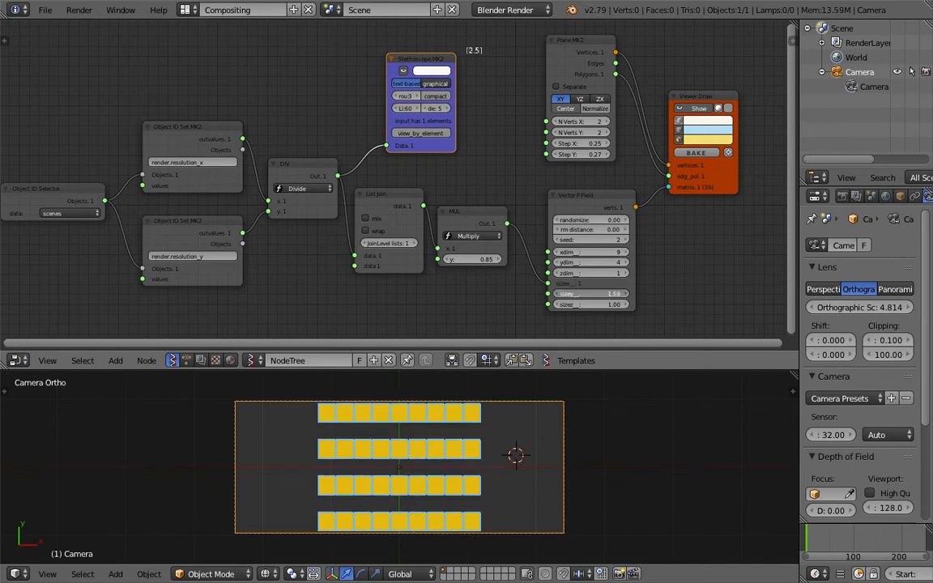
Delete the Plane MK2 node and add a Circle node in its place
middle_click_drag(564, 211, 360, 121)
scroll(429, 175, "up", 7)
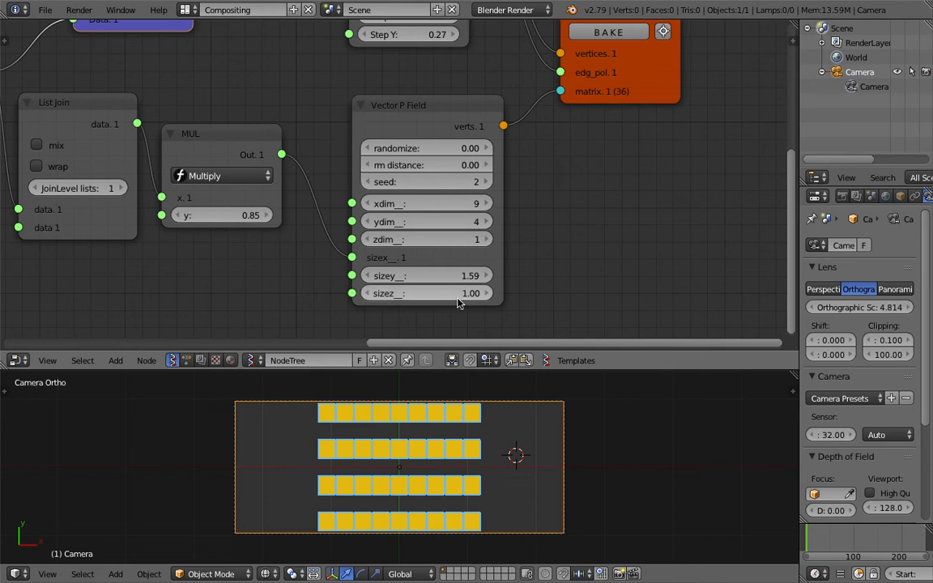
scroll(286, 147, "down", 2)
middle_click_drag(287, 147, 372, 202)
scroll(552, 162, "down", 4)
scroll(491, 185, "up", 7)
scroll(389, 182, "down", 2)
left_click_drag(340, 230, 396, 230)
middle_click_drag(397, 146, 382, 330)
left_click(460, 109)
key("x")
key("shift+a")
left_click(459, 109)
type("cir")
key("Return")
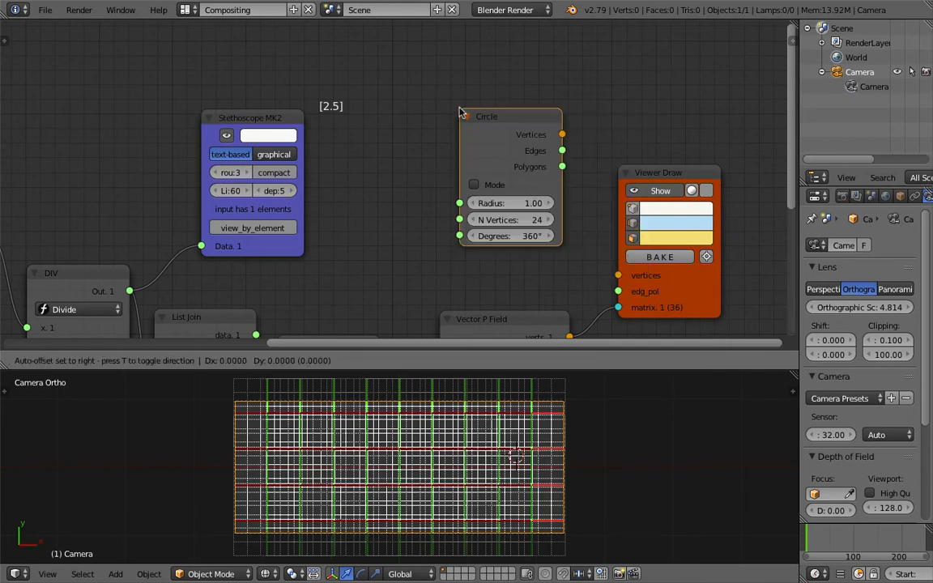
left_click(407, 110)
Connect the Circle's Vertices and Polygons to Viewer Draw's vertices and edg_pol, and set its radius to 0.13
mouse_move(522, 131)
left_mouse_down()
mouse_move(633, 273)
mouse_move(619, 276)
left_mouse_up()
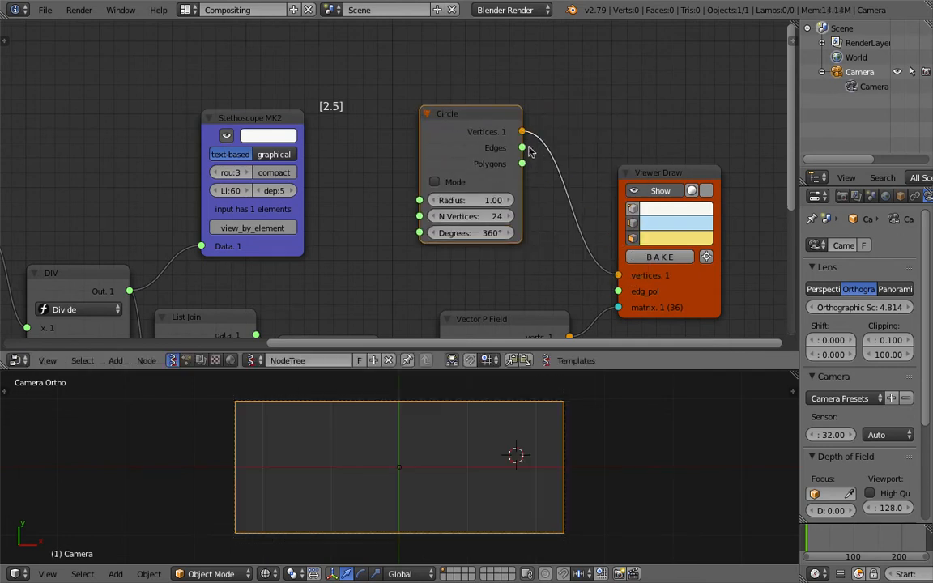
left_click_drag(522, 163, 618, 292)
middle_click_drag(530, 243, 537, 200)
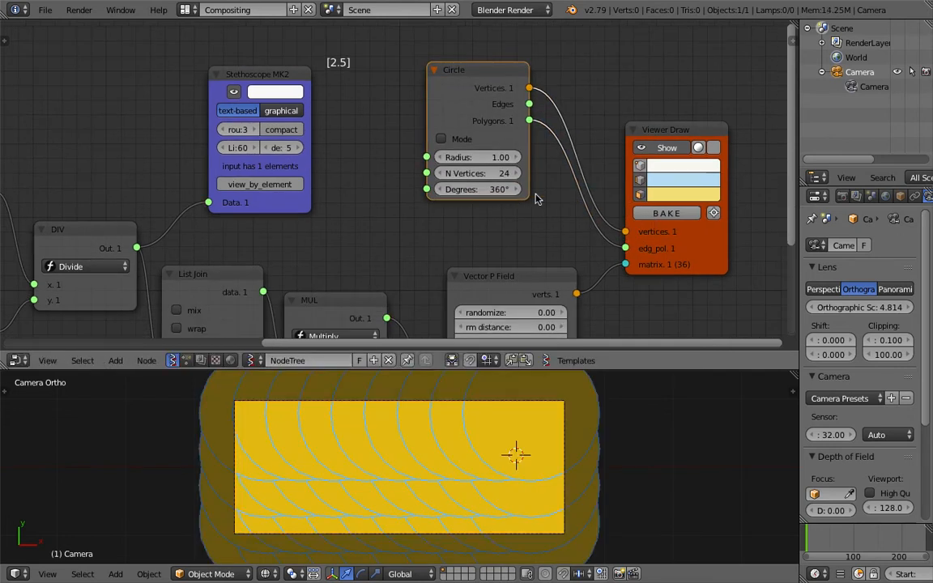
left_click_drag(493, 162, 450, 162)
middle_click_drag(400, 225, 530, 90)
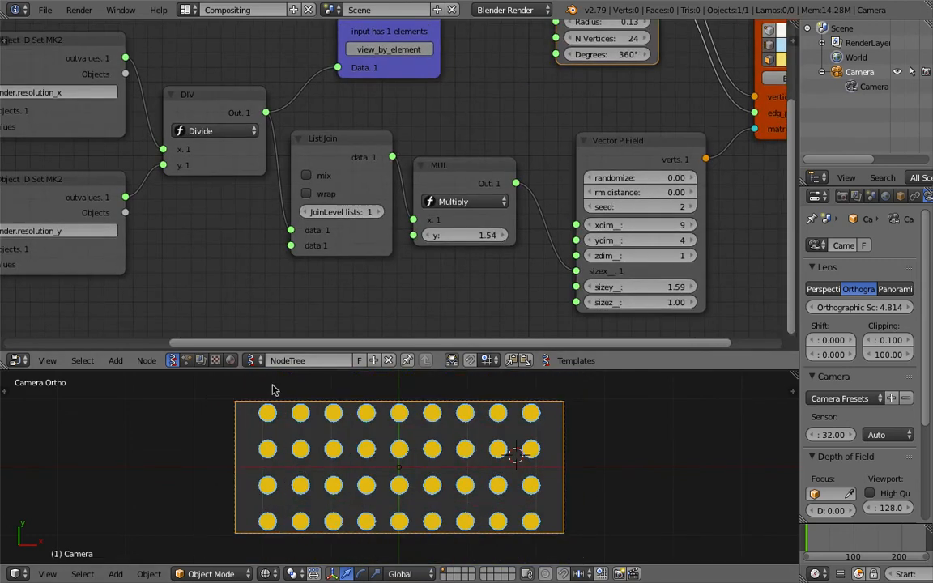
Adjust the Multiply node's y value to 1.51
middle_click_drag(341, 215, 368, 222)
scroll(400, 223, "down", 2)
mouse_move(475, 234)
left_mouse_down()
mouse_move(494, 234)
mouse_move(450, 234)
mouse_move(469, 234)
left_mouse_up()
scroll(506, 242, "down", 1)
middle_click_drag(401, 243, 521, 235)
scroll(311, 217, "up", 1)
middle_click_drag(311, 217, 363, 190)
left_click(183, 149)
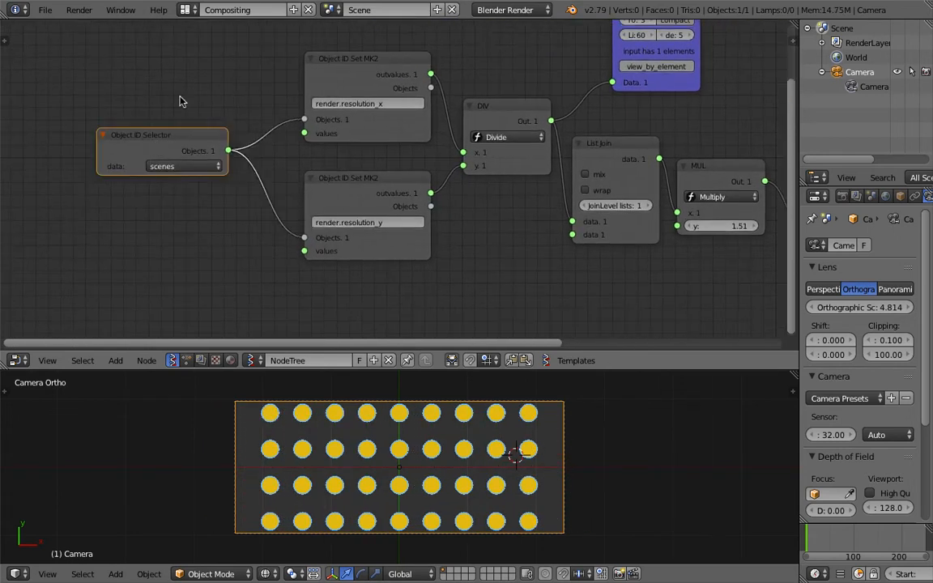
Open the render settings and set the resolution width to 600 px
middle_click_drag(204, 119, 177, 127)
left_click_drag(319, 93, 298, 92)
left_click_drag(297, 210, 276, 210)
middle_click_drag(519, 214, 390, 209)
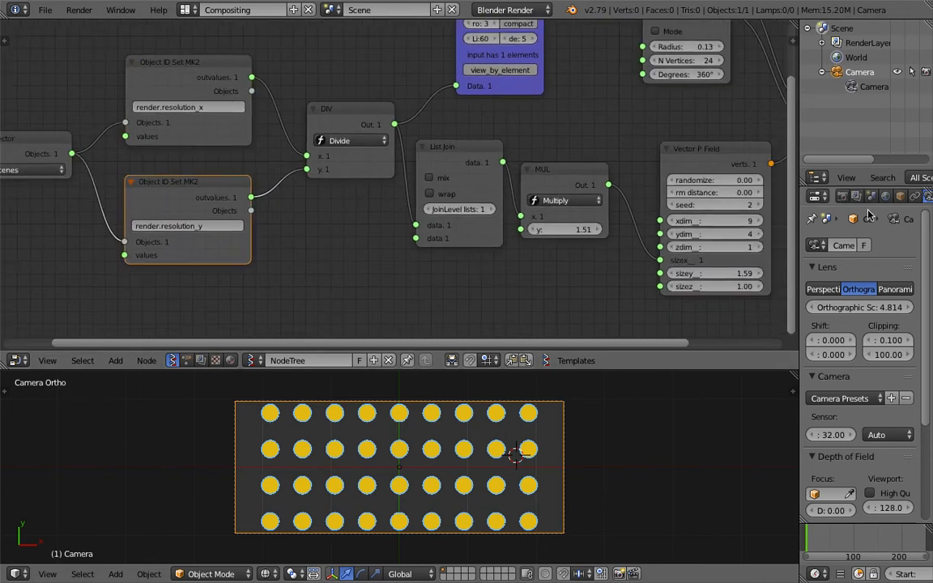
left_click(843, 196)
left_click_drag(831, 358, 782, 358)
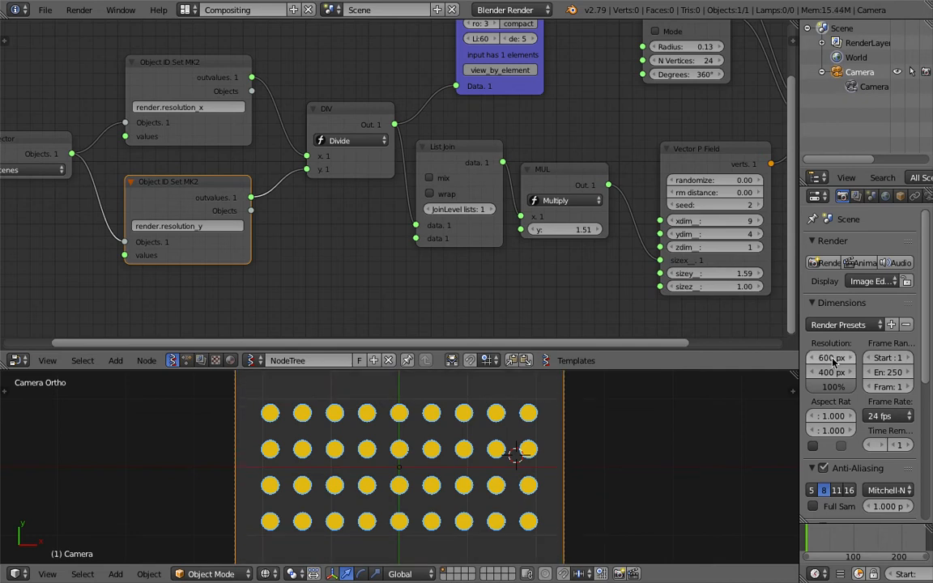
left_click(835, 544)
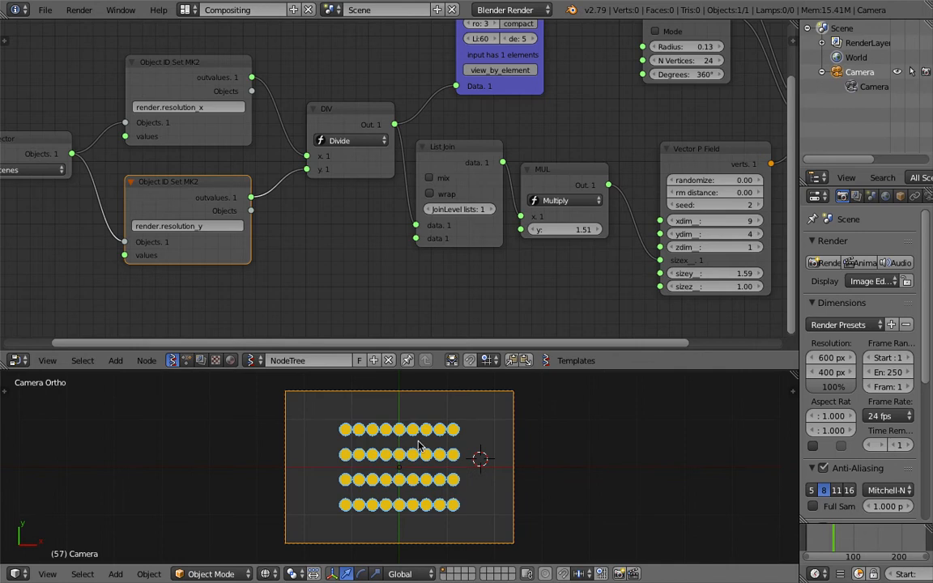
Set the Vector P Field grid to xdim 14 and ydim 11 with the Multiply y at 2.86
middle_click_drag(483, 257, 455, 256)
left_click_drag(530, 228, 639, 229)
middle_click_drag(625, 217, 557, 213)
left_click_drag(634, 268, 728, 268)
left_click_drag(636, 217, 693, 230)
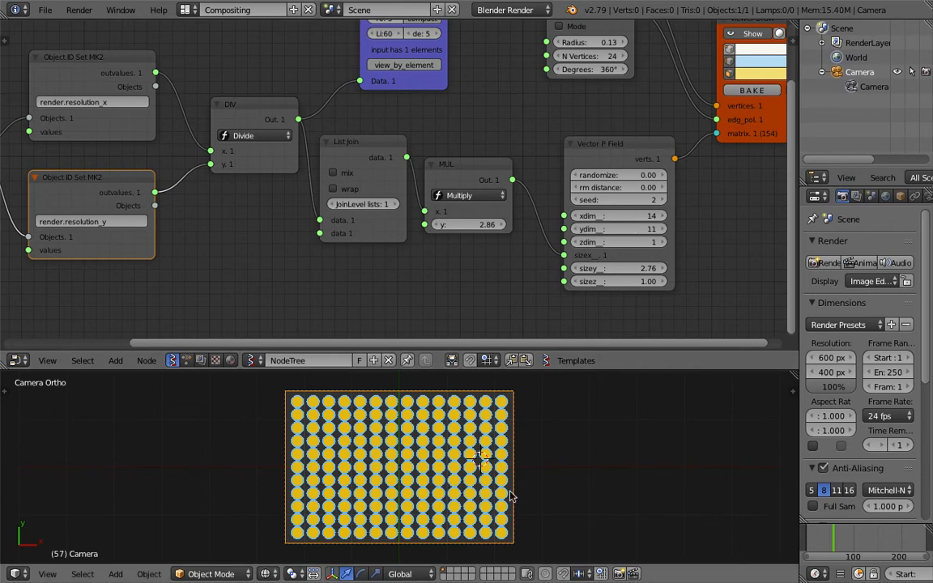
Reload the start-up file
scroll(308, 239, "down", 1)
key("Home")
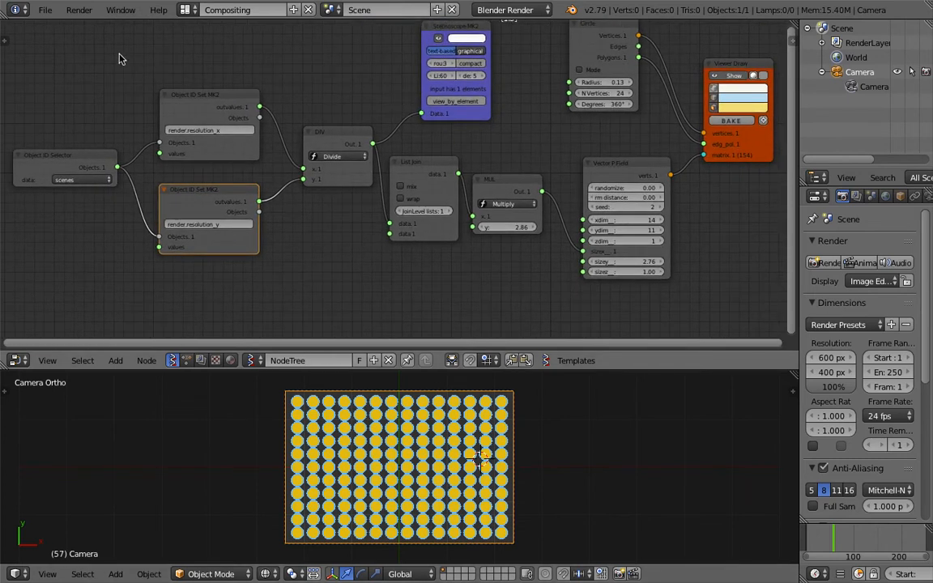
left_click(45, 9)
left_click(61, 31)
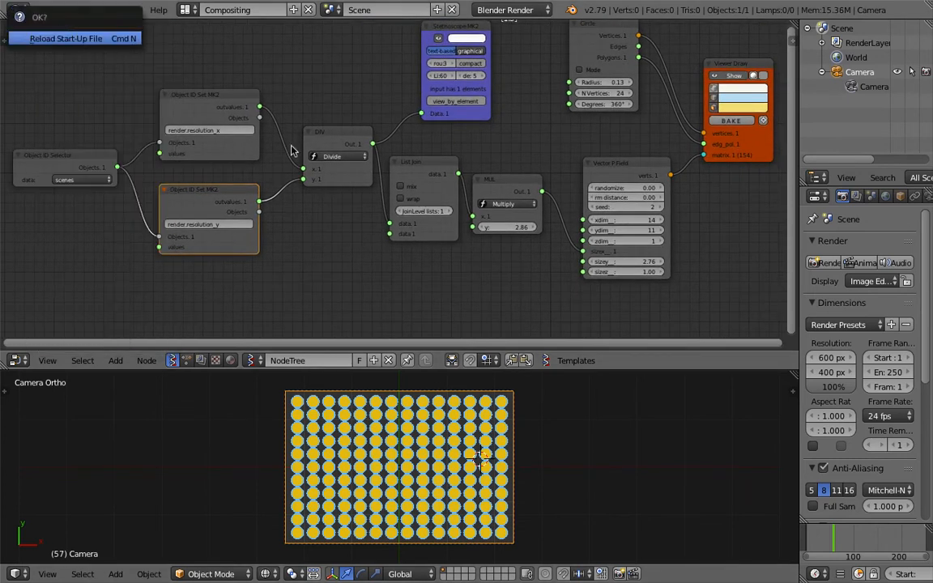
key("Return")
Select all objects in the scene and delete them
key("a")
key("a")
key("Delete")
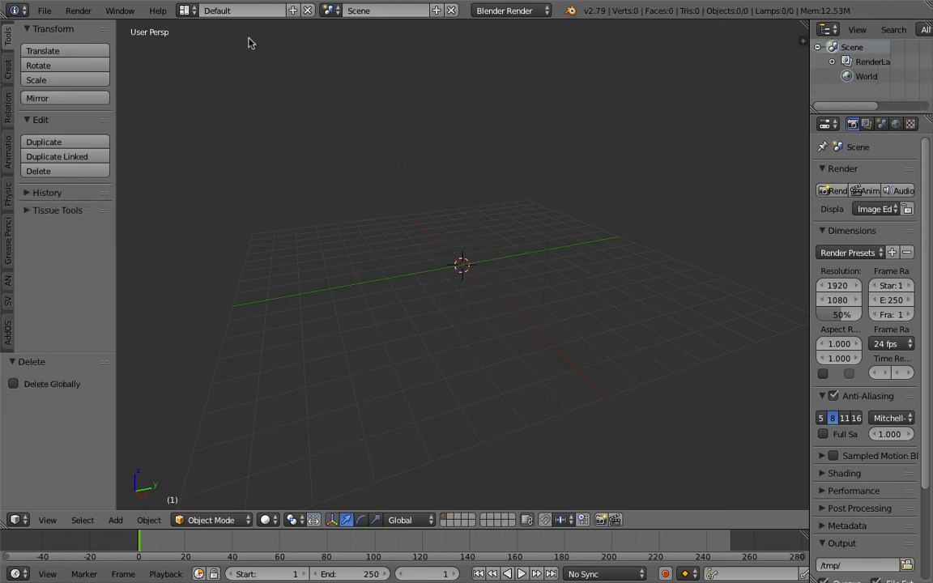
Add a new camera to the scene
key("shift+a")
mouse_move(437, 234)
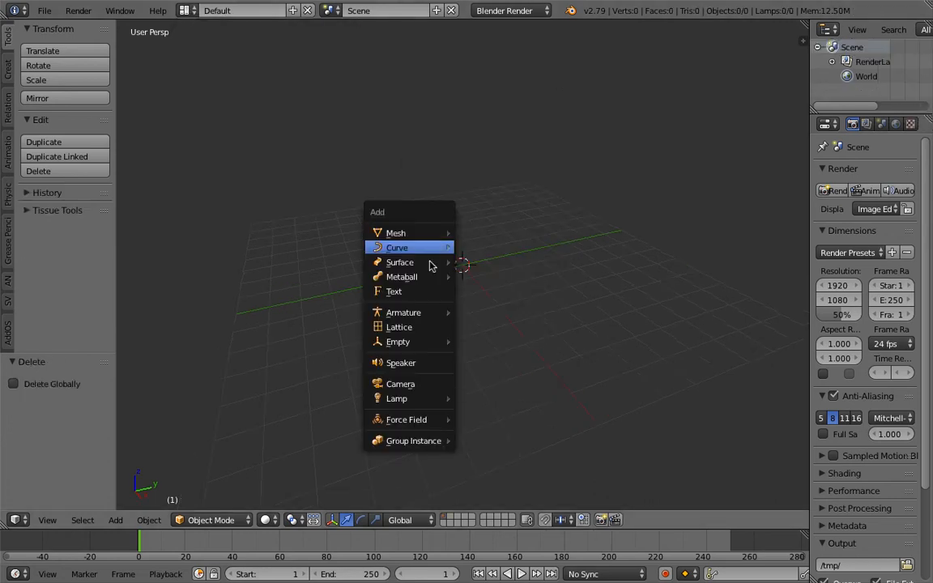
left_click(397, 384)
Clear the camera's rotation and location
middle_click_drag(535, 266, 504, 261)
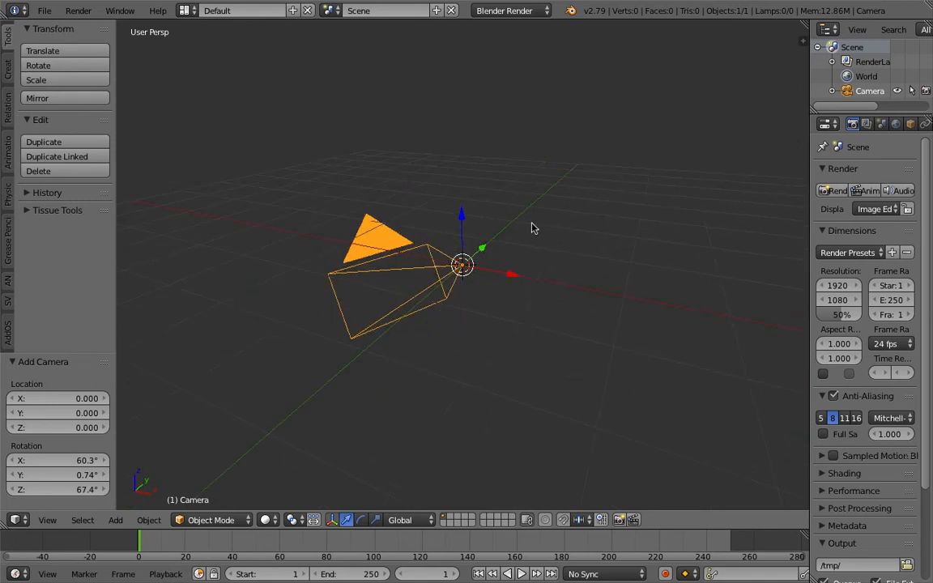
key("alt+r")
key("alt+g")
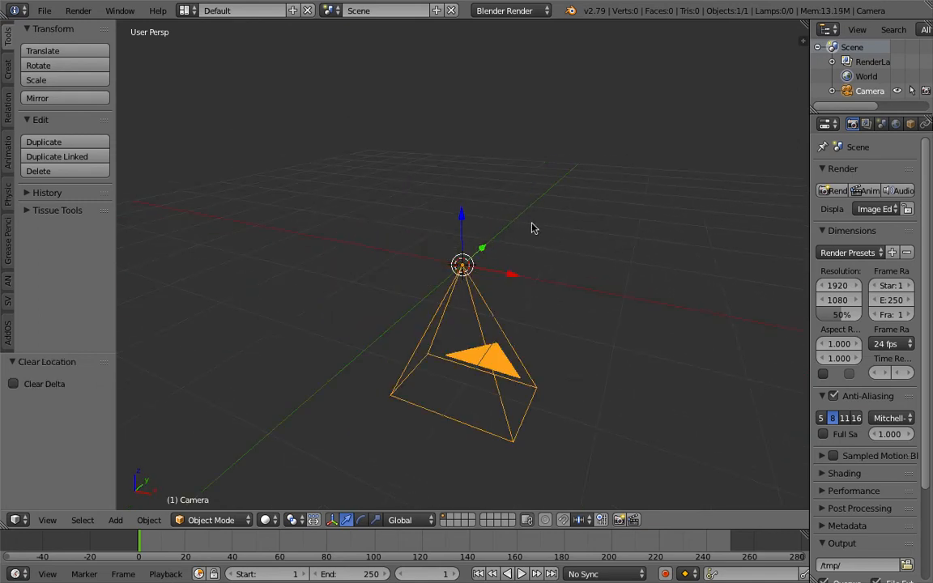
Show the transform sidebar and move the camera up along Z to about 1.97
middle_click_drag(544, 296, 422, 276)
middle_click_drag(456, 303, 396, 315)
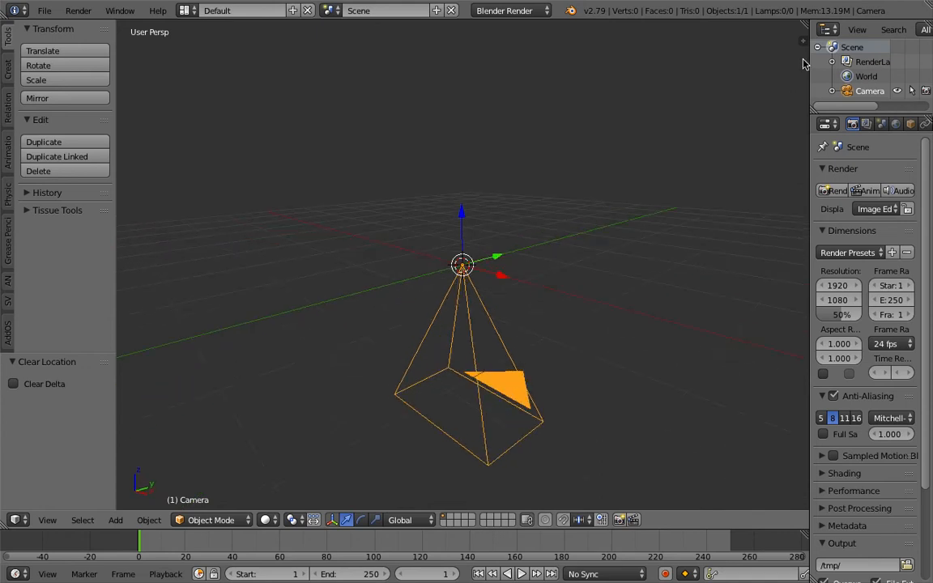
left_click(802, 42)
middle_click_drag(535, 251, 435, 286)
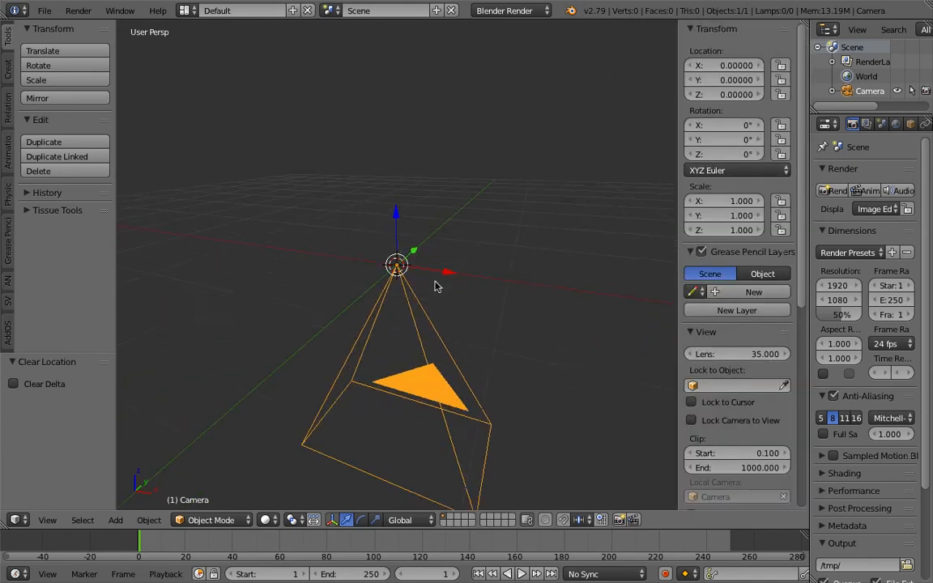
middle_click_drag(397, 229, 402, 235)
left_click_drag(397, 224, 418, 61)
middle_click_drag(419, 141, 464, 243)
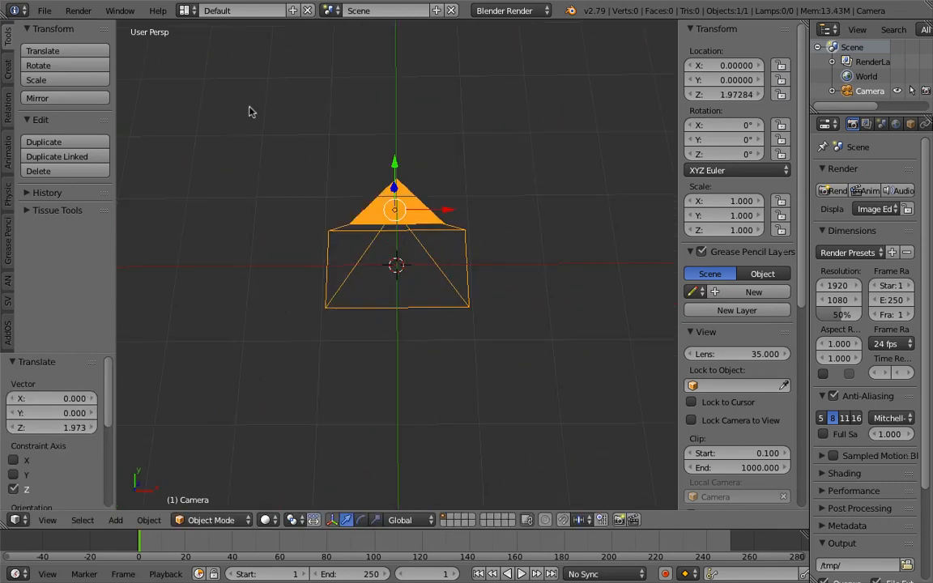
Save the file as sv_vector_p
key("ctrl+shift+s")
left_click(256, 64)
type("sv_vector_p_frame_001")
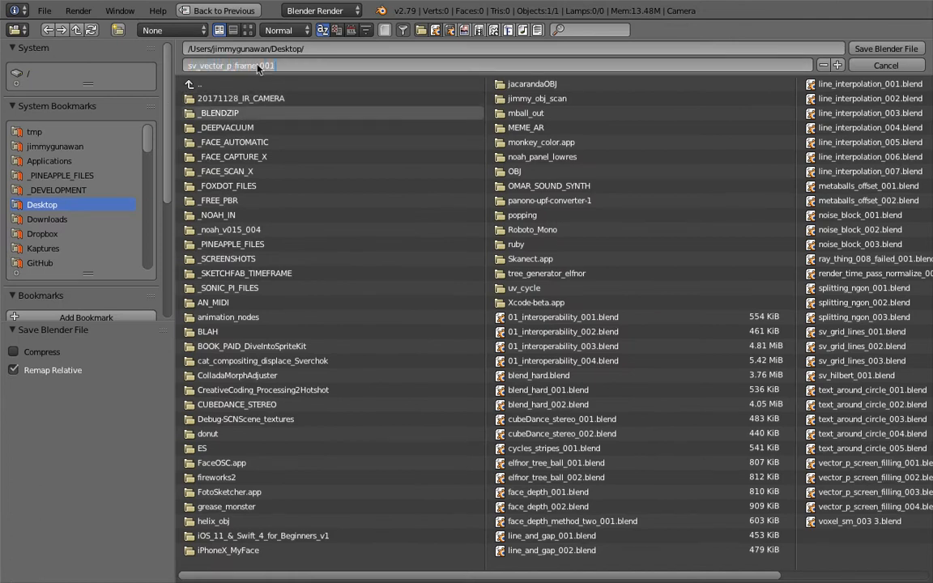
key("Return")
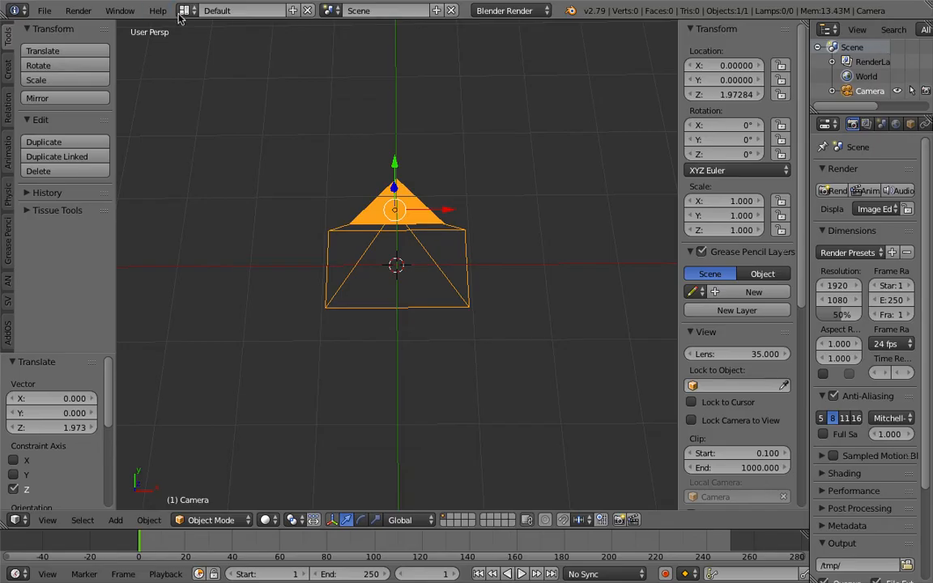
Switch to the Compositing layout and merge the lower editors into a single 3D view
left_click(183, 12)
left_click(226, 61)
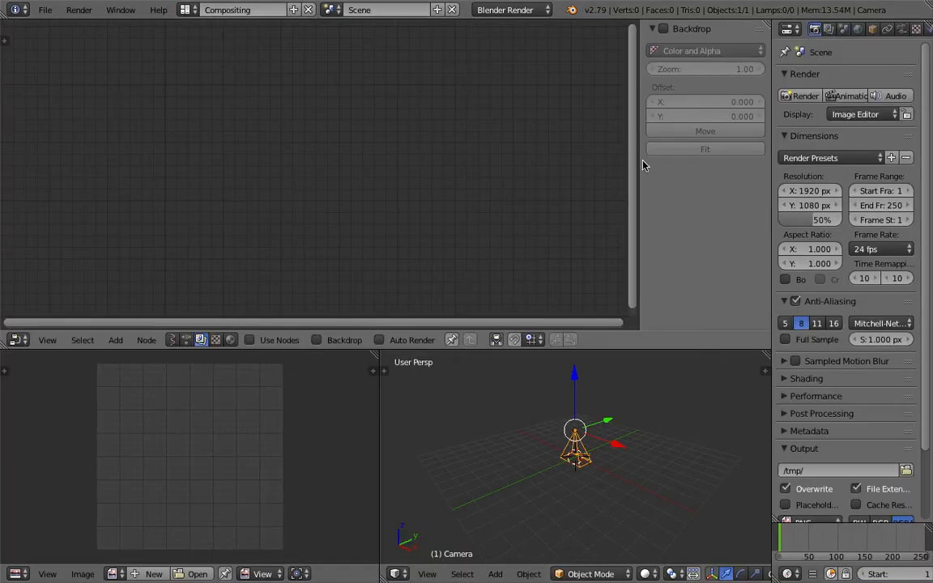
key("n")
left_click_drag(382, 355, 264, 396)
scroll(276, 409, "up", 5)
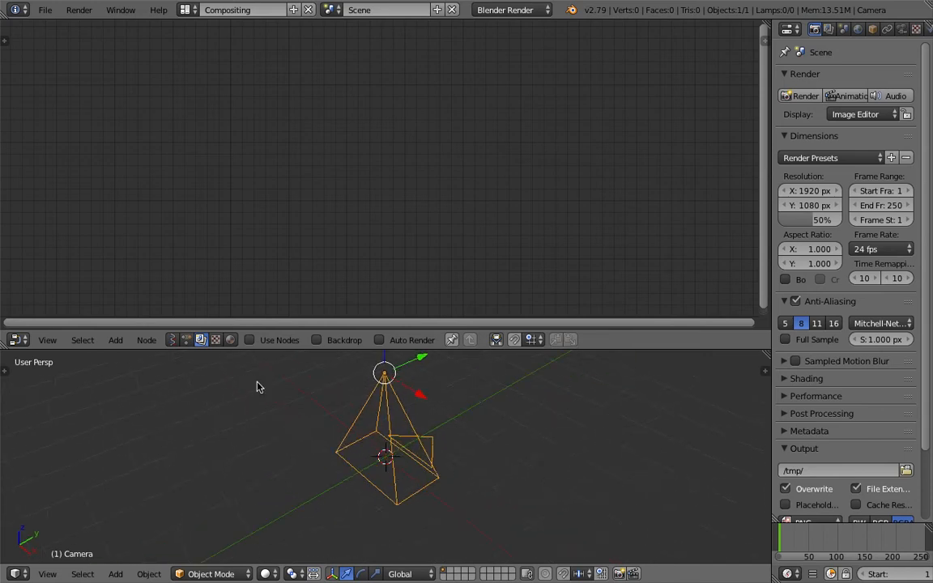
Create a new Sverchok node tree and add a Vector P Field node to it
left_click(171, 340)
left_click(303, 339)
key("shift+a")
left_click(262, 186)
type("vector ")
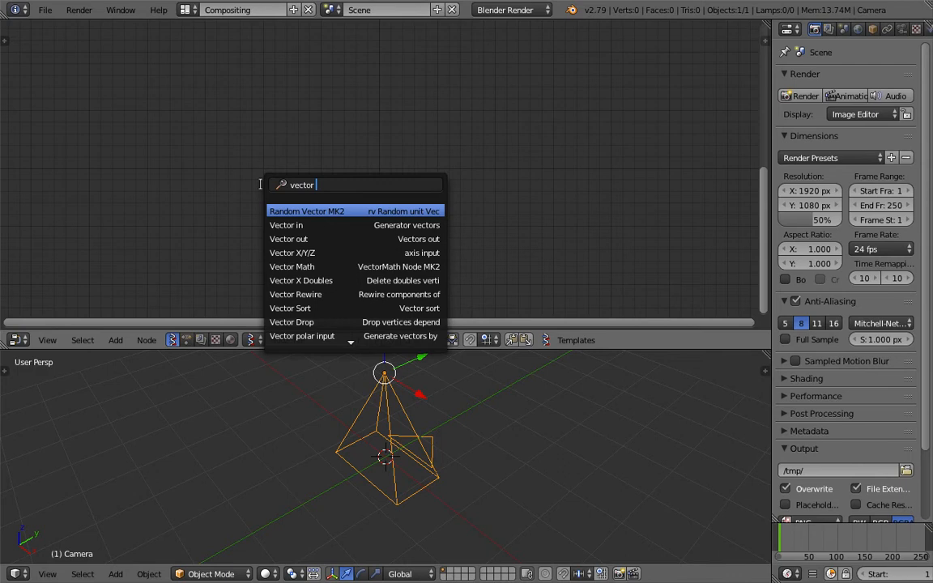
type("p")
left_click(295, 239)
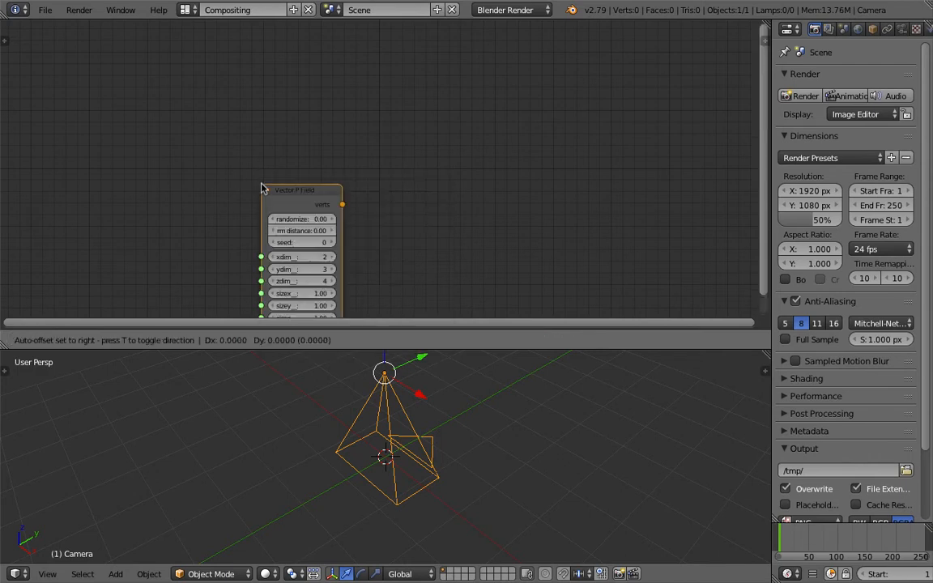
left_click(289, 157)
left_click_drag(286, 153, 308, 153)
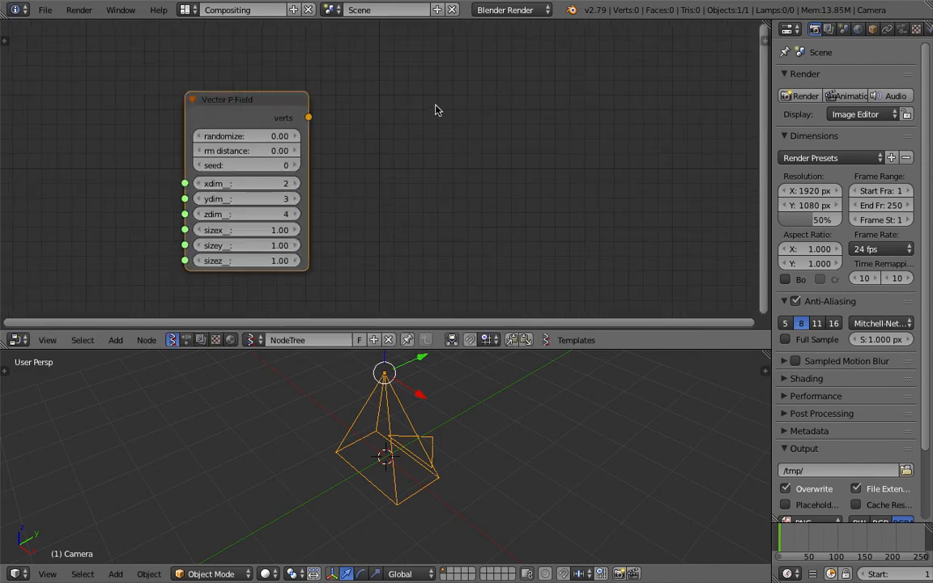
key("shift+a")
left_click(435, 106)
key("Escape")
Connect a Viewer Draw node to the Vector P Field node
right_click(285, 105)
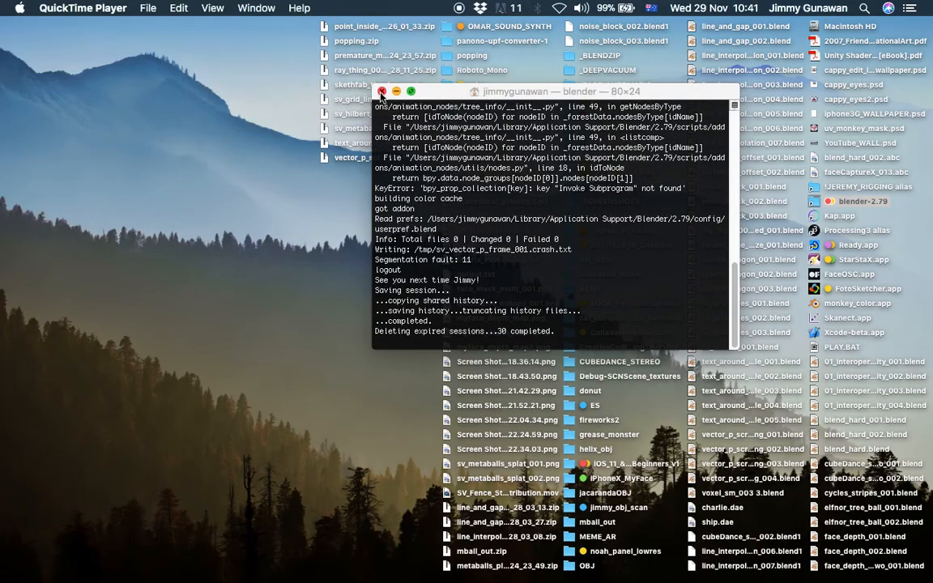
left_click(382, 91)
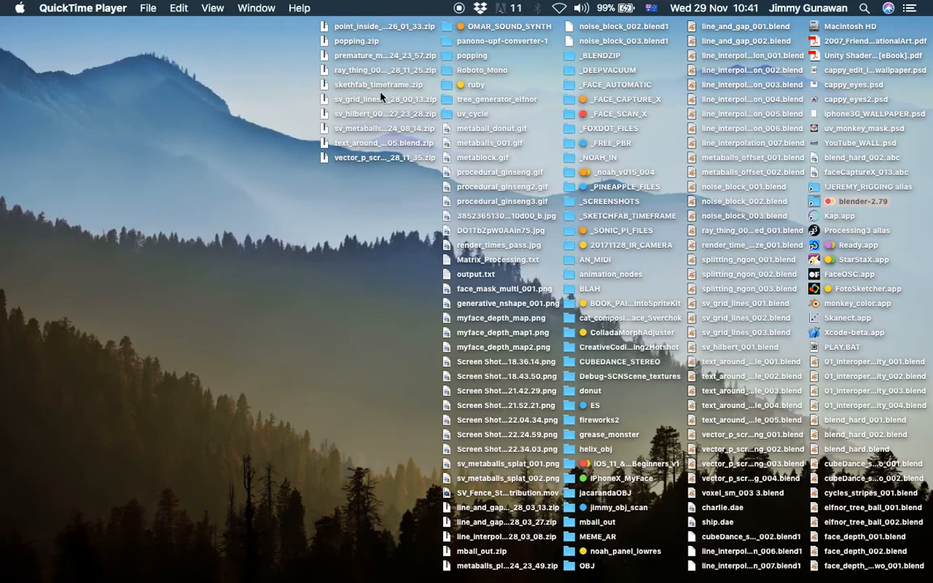
Switch to Finder and launch the blender executable from inside blender.app's package contents
left_click(864, 204)
double_click(864, 204)
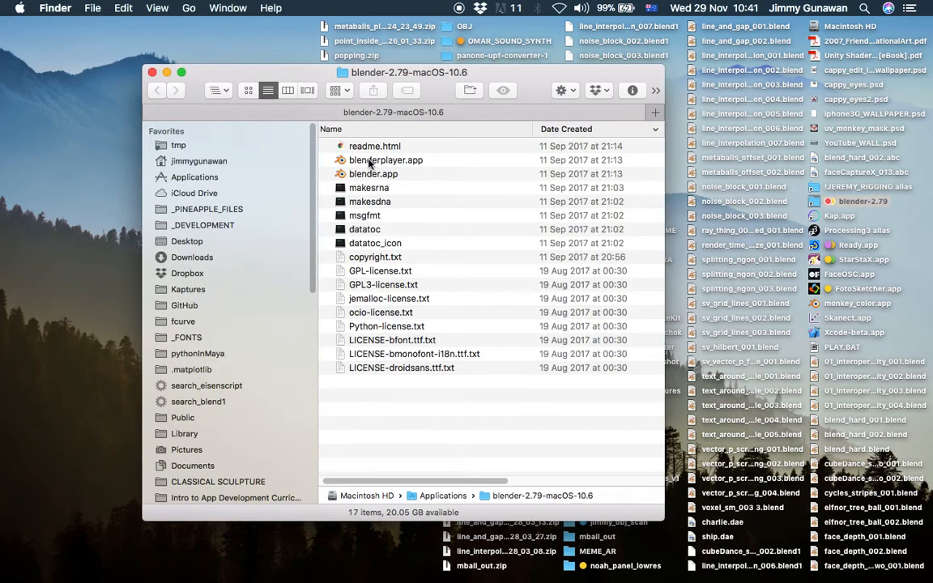
right_click(370, 177)
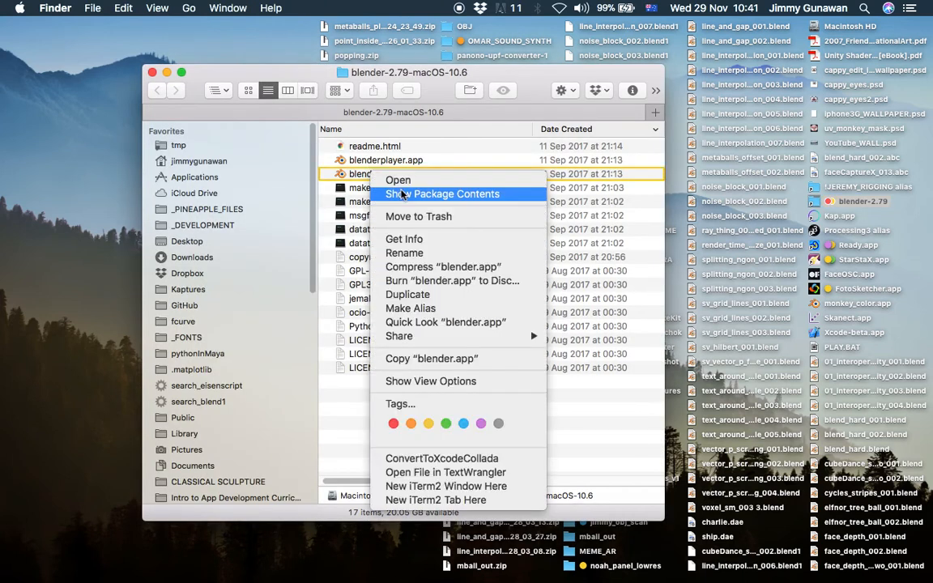
left_click(401, 194)
left_click(394, 174)
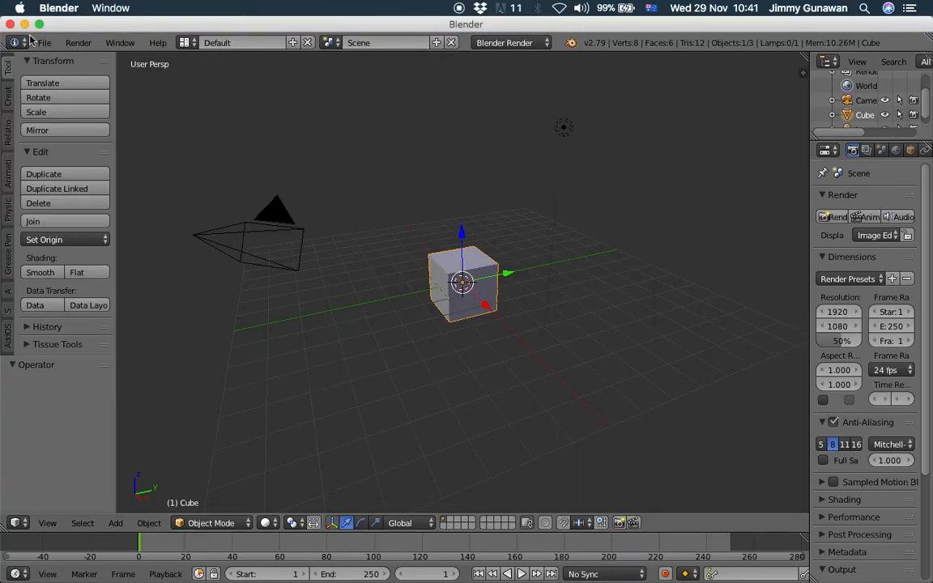
Open the recent file sv_vector_p_frame_001.blend and switch to the Compositing layout
left_click(41, 42)
mouse_move(93, 89)
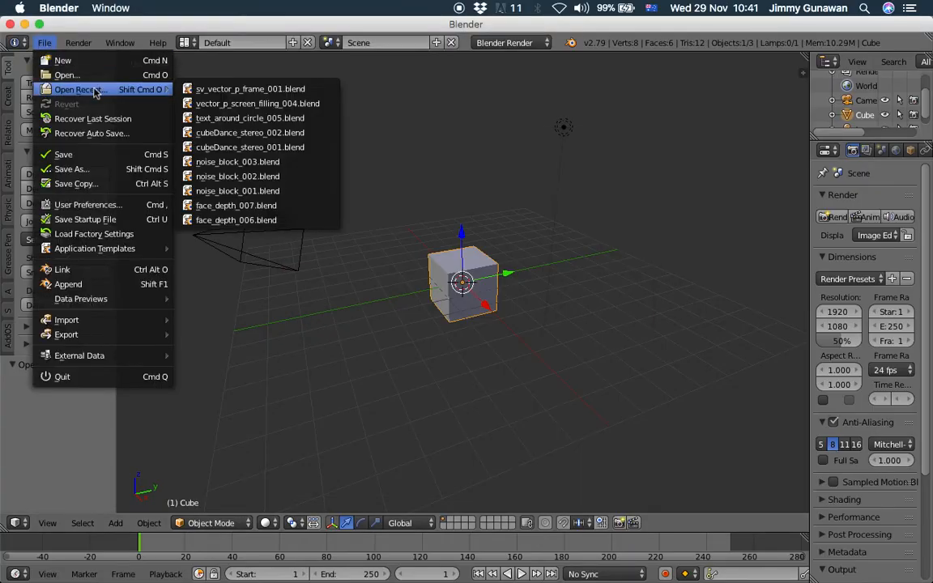
left_click(218, 86)
middle_click_drag(330, 184, 336, 217)
left_click(179, 42)
left_click(234, 91)
scroll(524, 454, "up", 4)
middle_click_drag(525, 454, 537, 435)
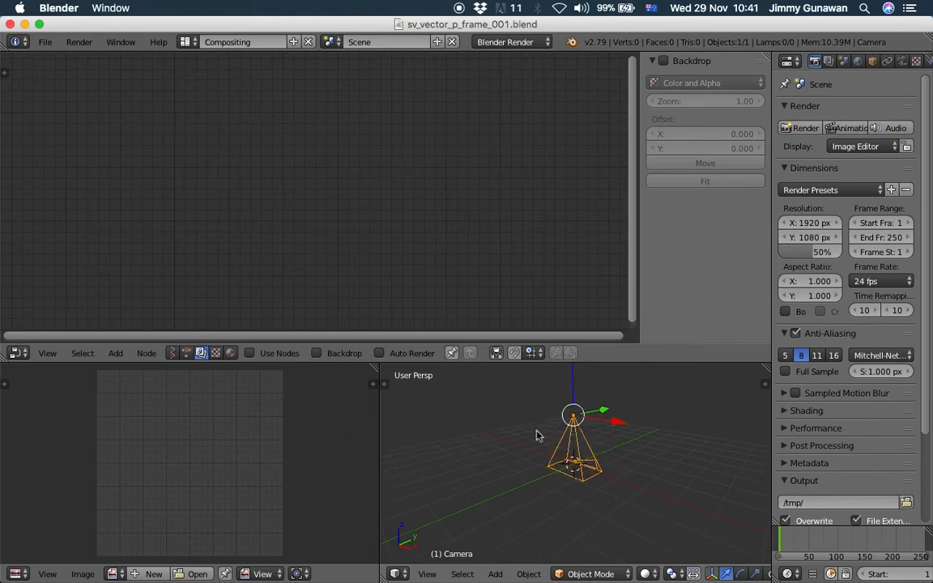
Start a new Sverchok node tree in the node editor and add a Vector P Field node
left_click(174, 353)
left_click(272, 354)
key("alt+space")
type("vector o")
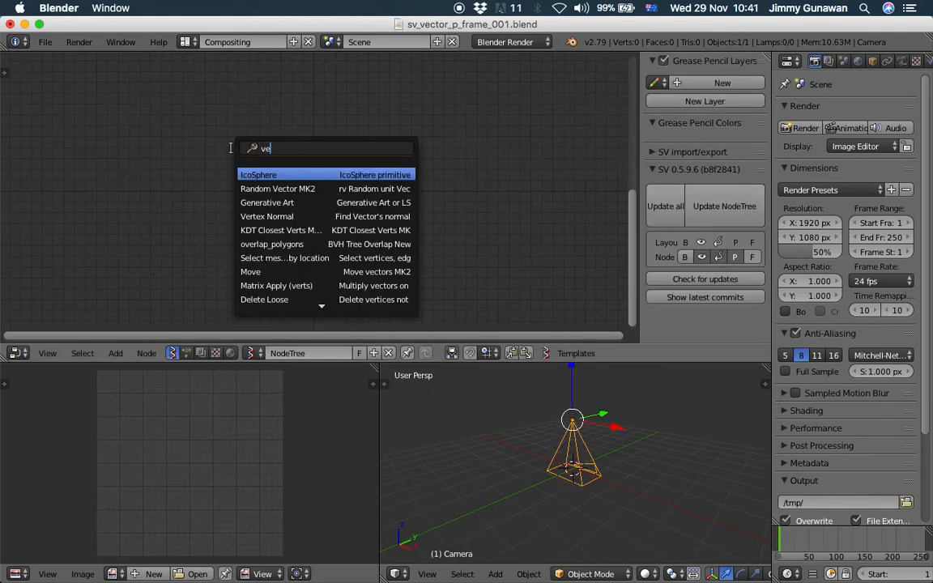
key("BackSpace")
type("p")
key("Down")
key("Down")
key("Return")
left_click(231, 149)
scroll(332, 159, "up", 4)
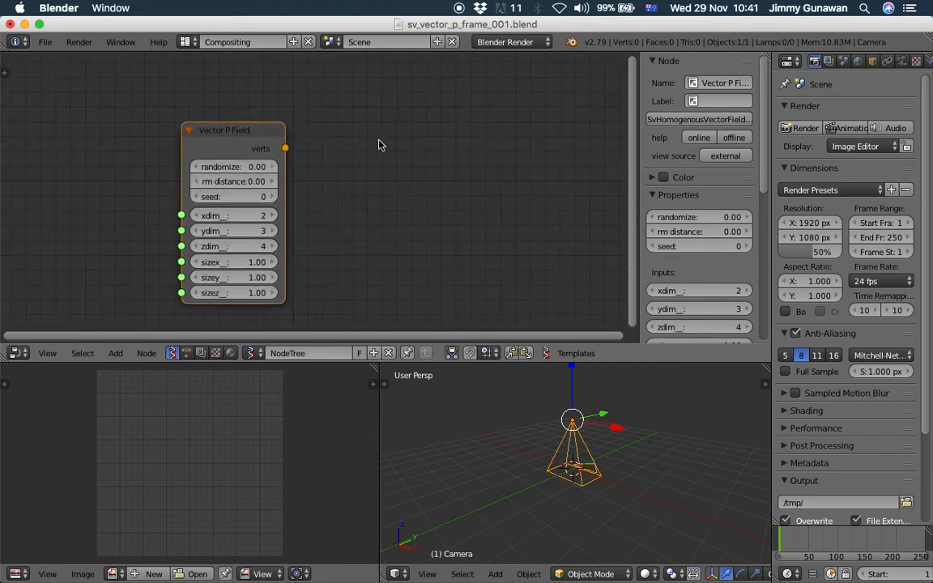
Add a Viewer Draw node and connect the Vector P Field's verts output to its vertices input
key("alt+space")
type("viewer")
key("Return")
left_click(378, 146)
mouse_move(285, 148)
left_mouse_down()
mouse_move(320, 207)
mouse_move(379, 253)
left_mouse_up()
Set the Vector P Field to xdim 11, ydim 8, zdim 1, sizex 2.08 and sizey 0.76
left_click_drag(375, 362, 502, 439)
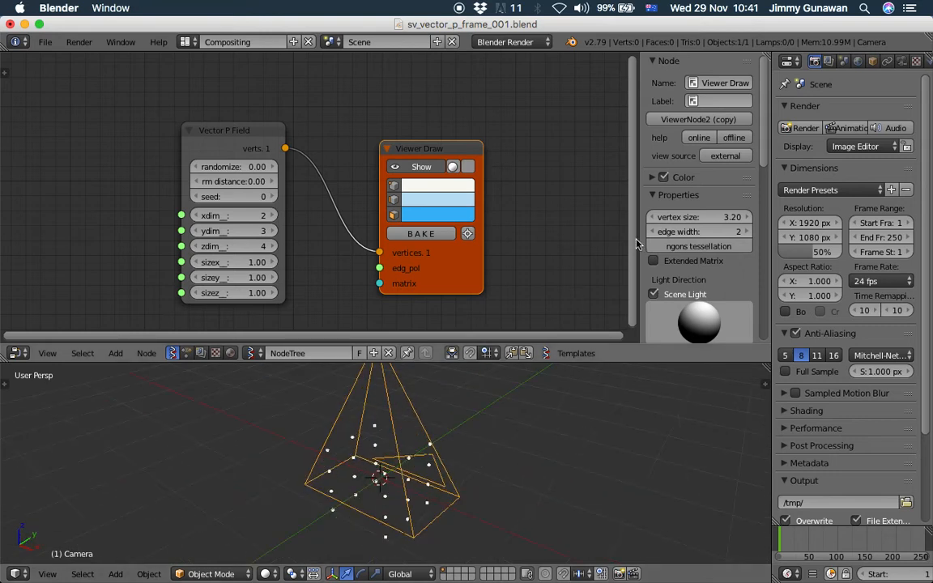
key("n")
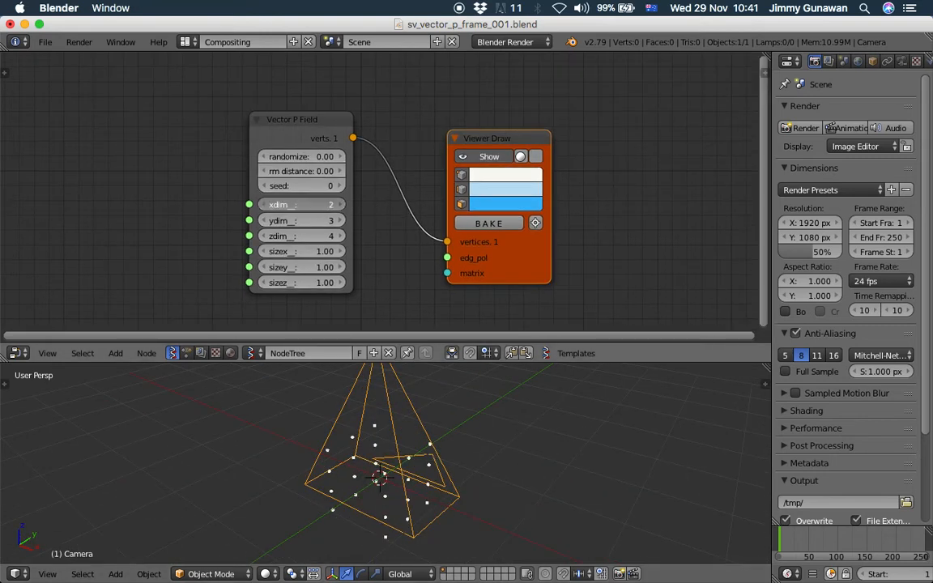
left_click_drag(325, 222, 336, 236)
middle_click_drag(421, 449, 380, 454)
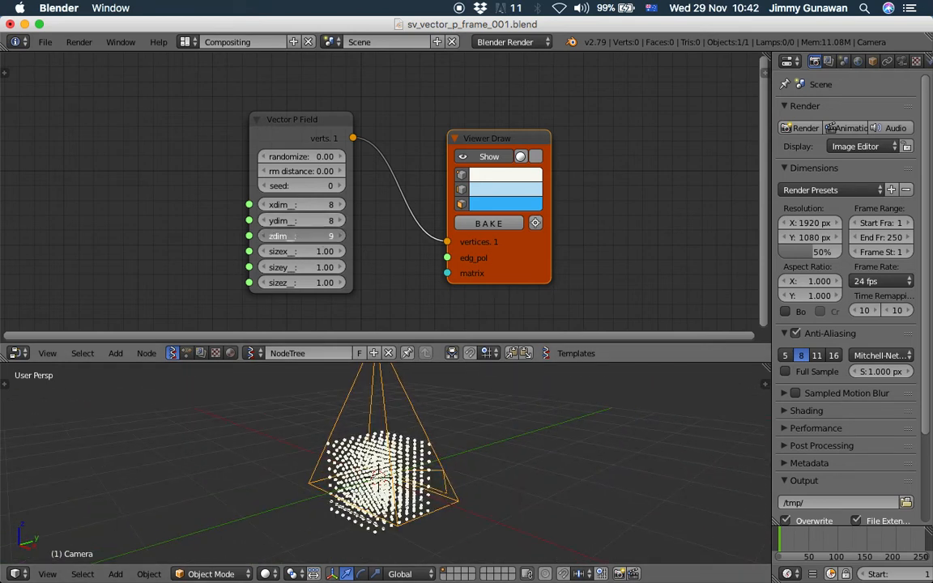
left_click_drag(324, 237, 303, 237)
middle_click_drag(337, 503, 409, 486)
left_click_drag(299, 204, 320, 204)
left_click_drag(313, 251, 336, 251)
middle_click_drag(284, 457, 300, 334)
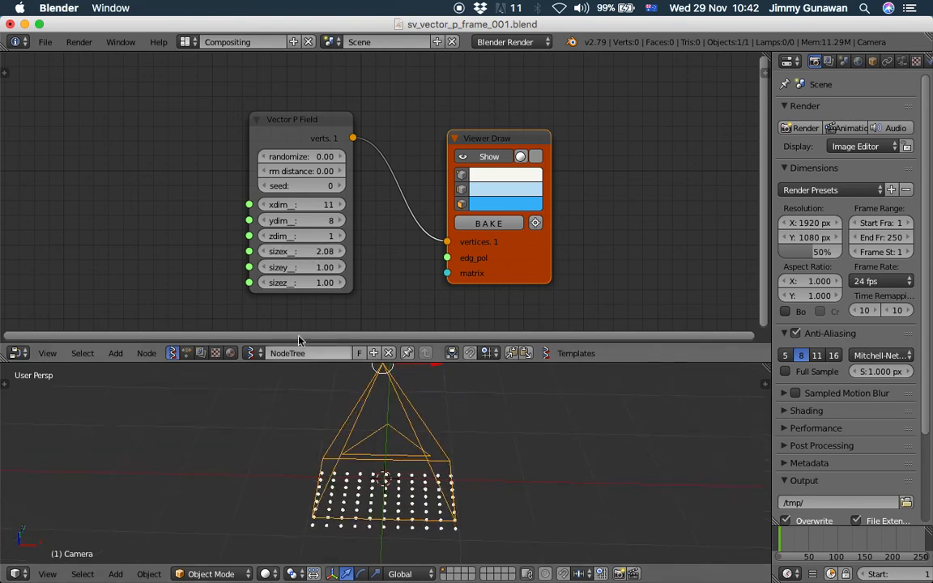
left_click_drag(317, 268, 304, 268)
middle_click_drag(283, 415, 272, 446)
Set the Vector P Field's sizex to 2.05 and sizey to 1.10 to fit the camera frame, and spread the nodes apart
left_click(47, 574)
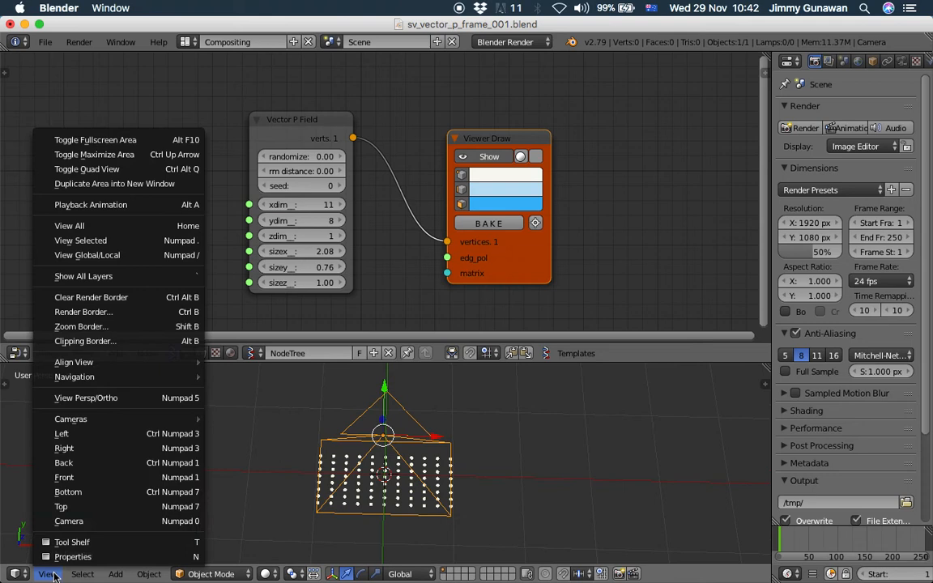
left_click(85, 521)
scroll(328, 417, "down", 3)
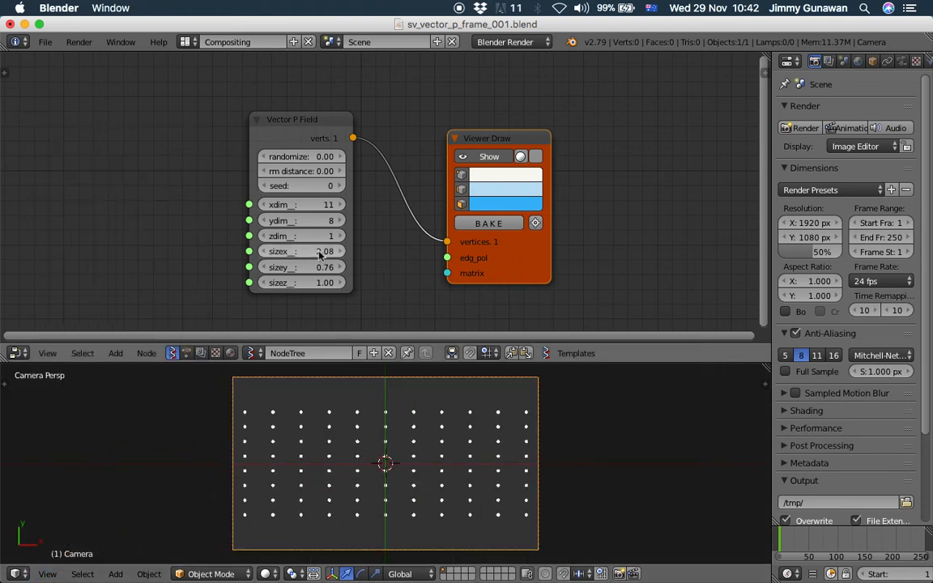
mouse_move(321, 252)
left_mouse_down()
mouse_move(352, 266)
mouse_move(321, 270)
left_mouse_up()
left_click_drag(482, 155, 562, 149)
left_click_drag(323, 138, 234, 141)
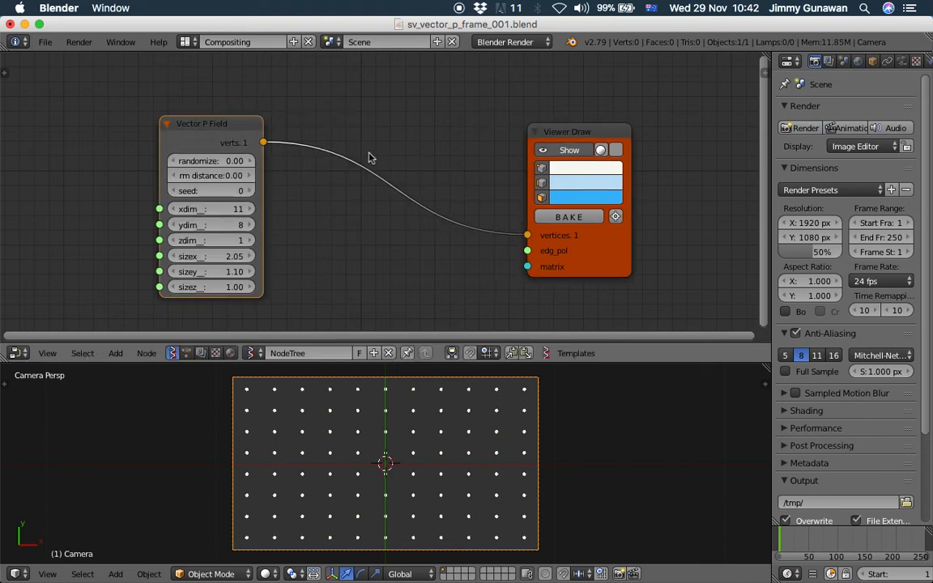
left_click_drag(547, 139, 577, 136)
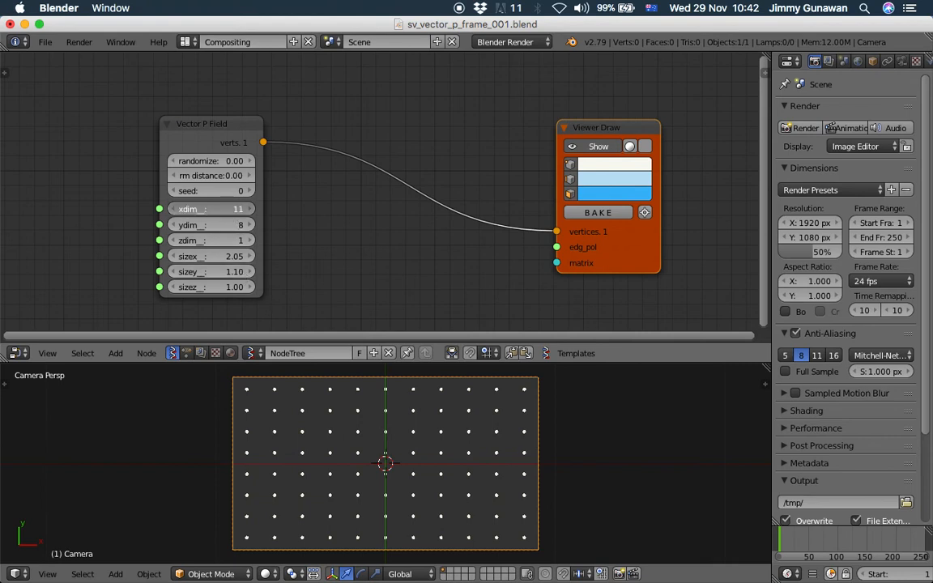
Set ydim to 1 and reconnect the Vector P Field output to the Viewer Draw's matrix input
left_click_drag(241, 225, 187, 225)
mouse_move(598, 262)
left_mouse_down()
mouse_move(636, 276)
mouse_move(589, 246)
mouse_move(574, 252)
mouse_move(597, 283)
left_mouse_up()
scroll(599, 245, "up", 1)
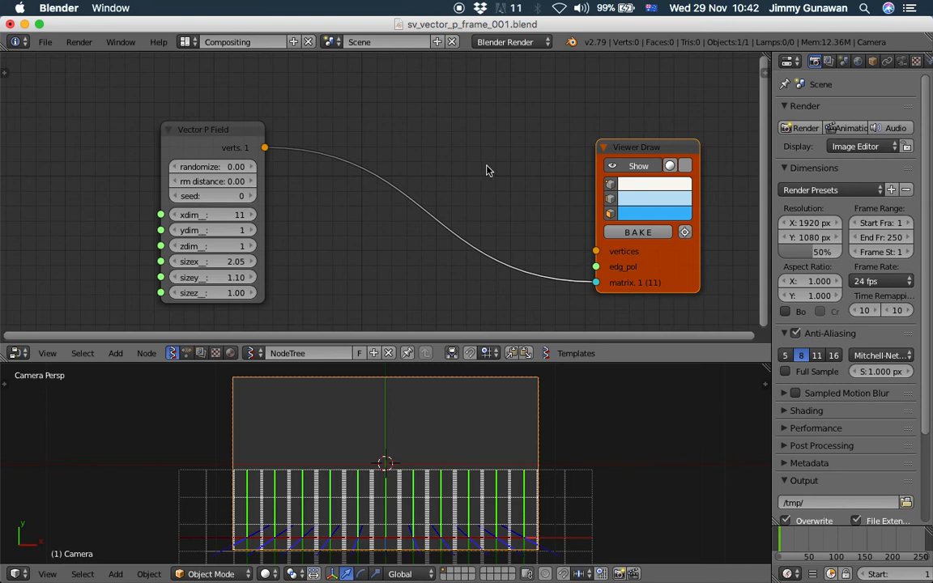
Add a Plane MK2 node and connect its Vertices and Polygons to the Viewer Draw's vertices and edg_pol inputs
key("alt+space")
type("plane")
key("Return")
left_click(453, 318)
left_click_drag(656, 143, 658, 94)
left_click_drag(232, 128, 391, 186)
middle_click_drag(379, 182, 281, 232)
mouse_move(411, 108)
left_mouse_down()
mouse_move(350, 85)
mouse_move(501, 252)
left_mouse_up()
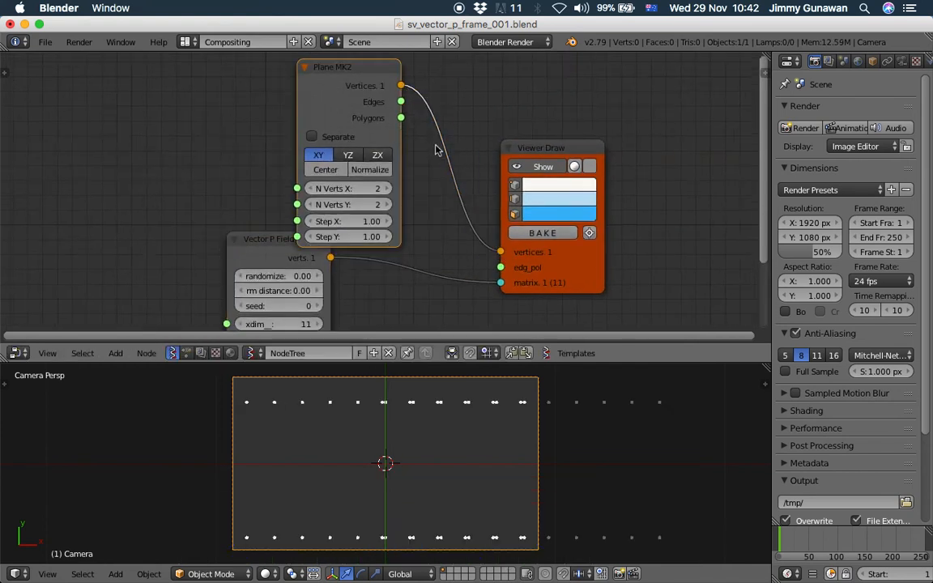
mouse_move(400, 118)
left_mouse_down()
mouse_move(445, 239)
mouse_move(500, 267)
left_mouse_up()
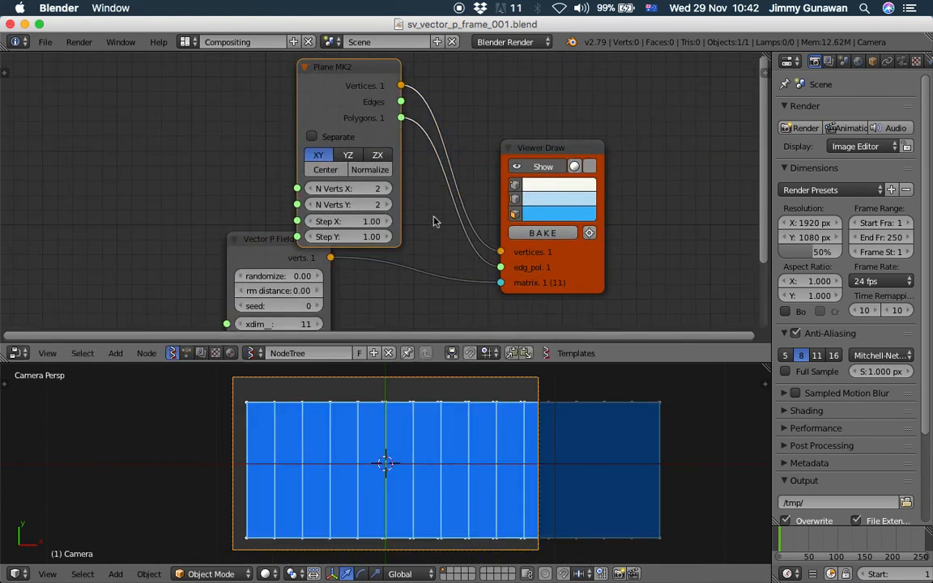
Enable Center on the Plane MK2 node and set its Step X to 0.12 and Step Y to 2.98
left_click(346, 172)
left_click_drag(367, 222, 294, 222)
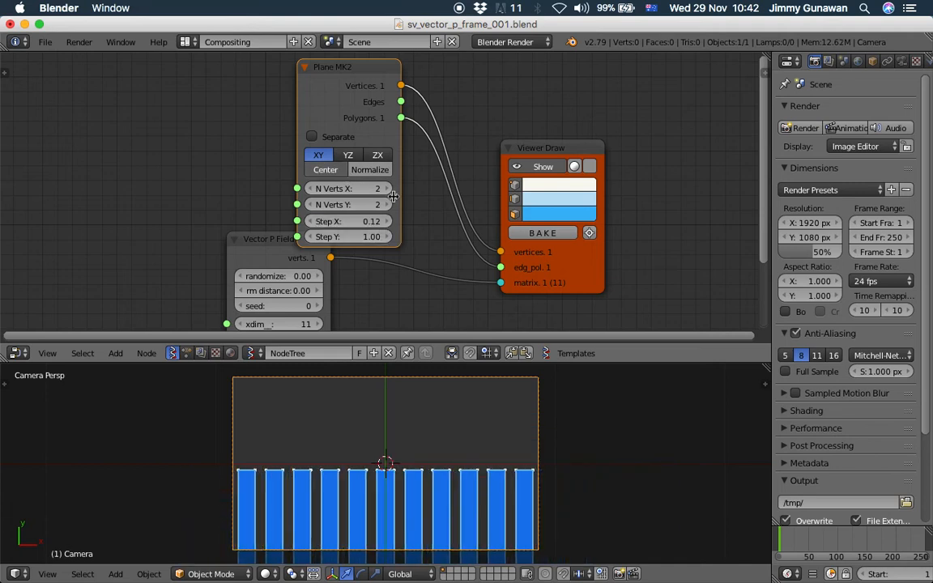
left_click_drag(361, 236, 610, 460)
scroll(609, 460, "down", 4)
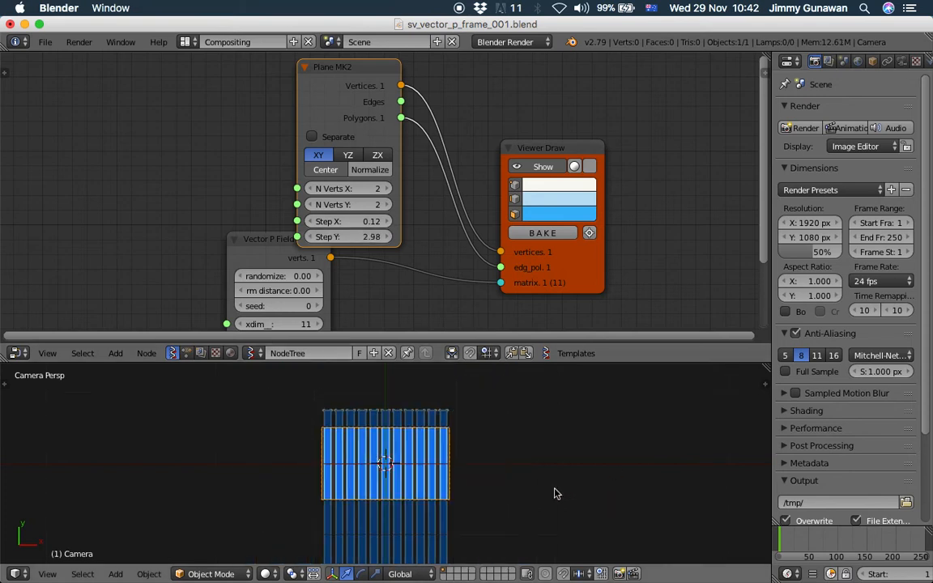
Inspect the plane strips against the camera frame from top and camera views
middle_click_drag(533, 486, 523, 420, "shift")
middle_click_drag(418, 400, 424, 443, "shift")
middle_click_drag(463, 465, 363, 449)
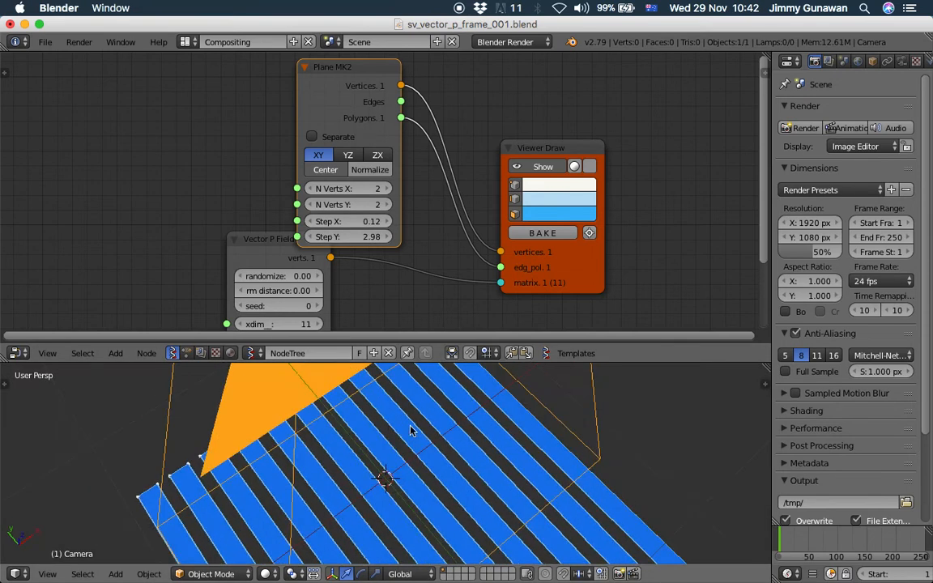
scroll(412, 431, "down", 5)
scroll(364, 448, "up", 2)
middle_click_drag(456, 409, 438, 494)
left_click(47, 573)
left_click(65, 504)
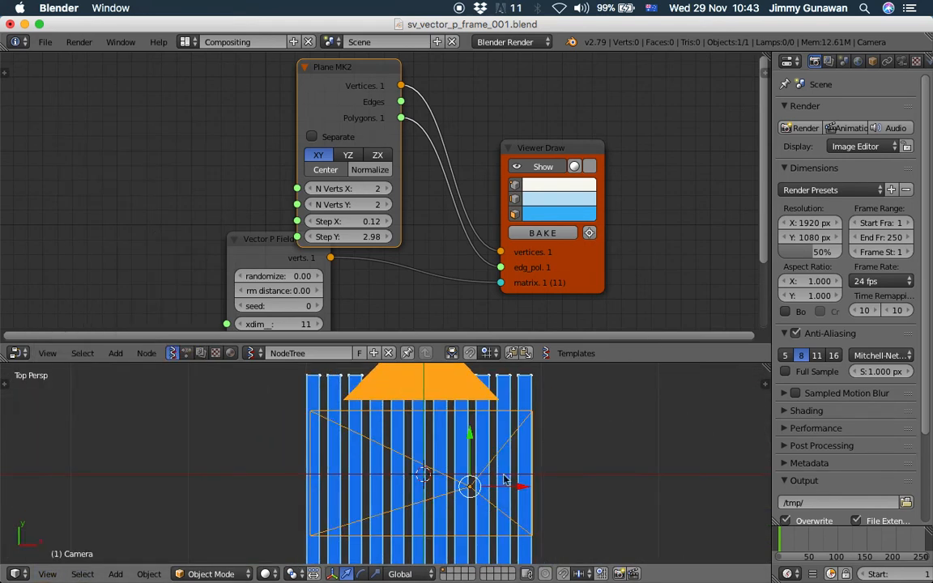
left_click(49, 573)
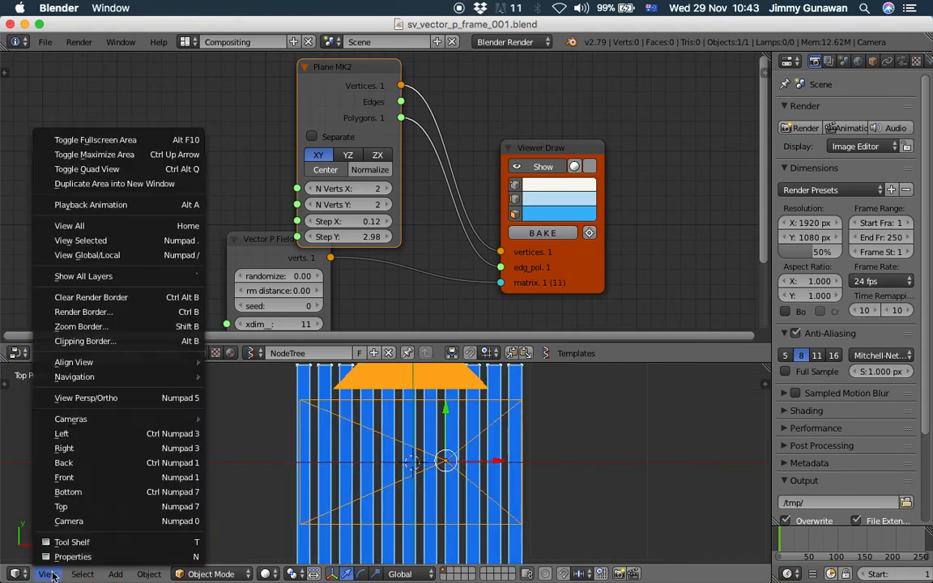
left_click(69, 521)
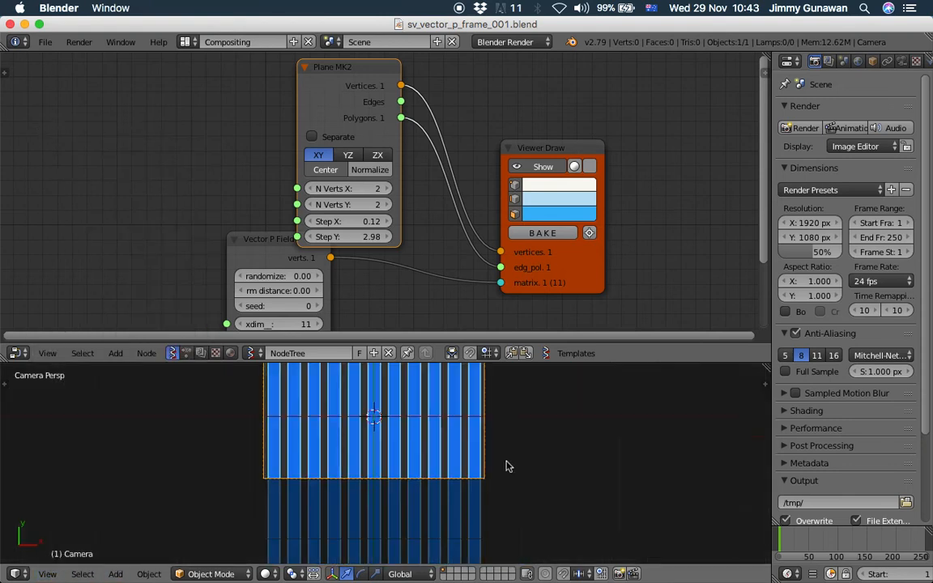
middle_click_drag(508, 466, 514, 507, "shift")
left_click_drag(261, 248, 318, 266)
scroll(281, 242, "down", 1)
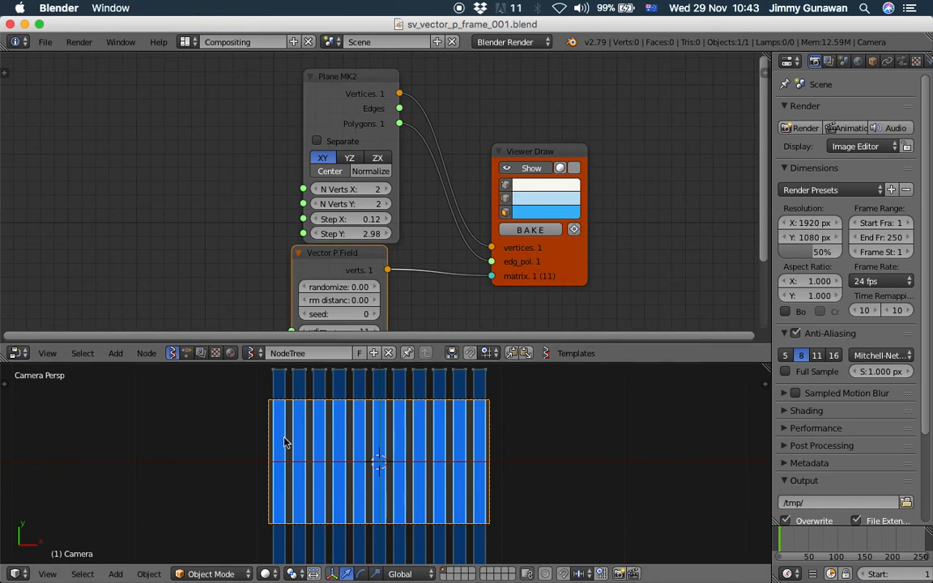
middle_click_drag(605, 197, 598, 205)
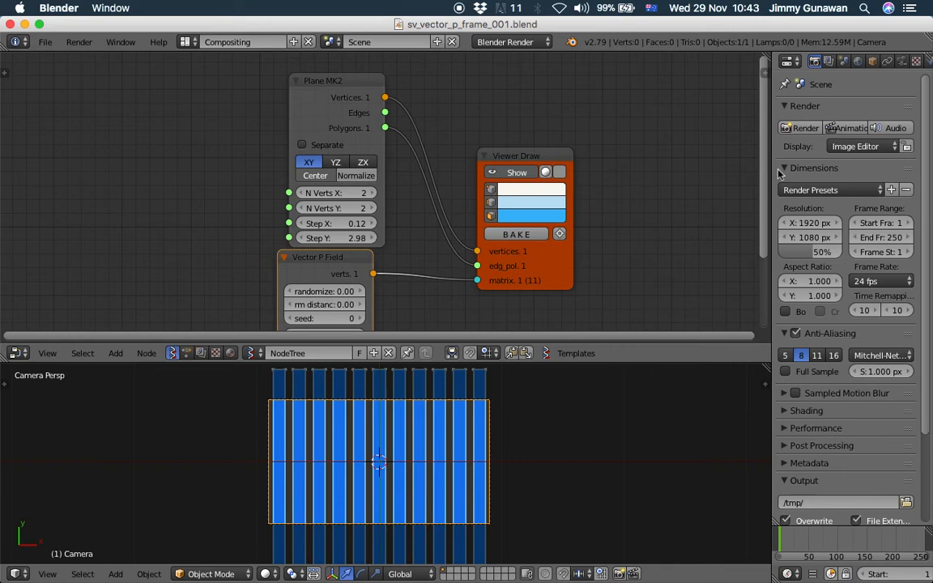
Copy the data path of the render Resolution X property
right_click(818, 225)
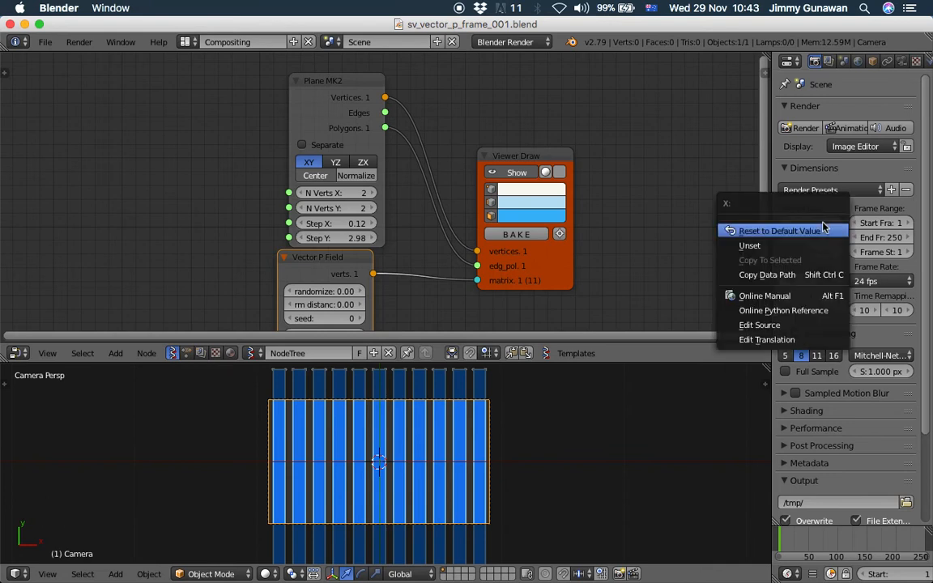
left_click(783, 275)
key("Home")
key("shift+a")
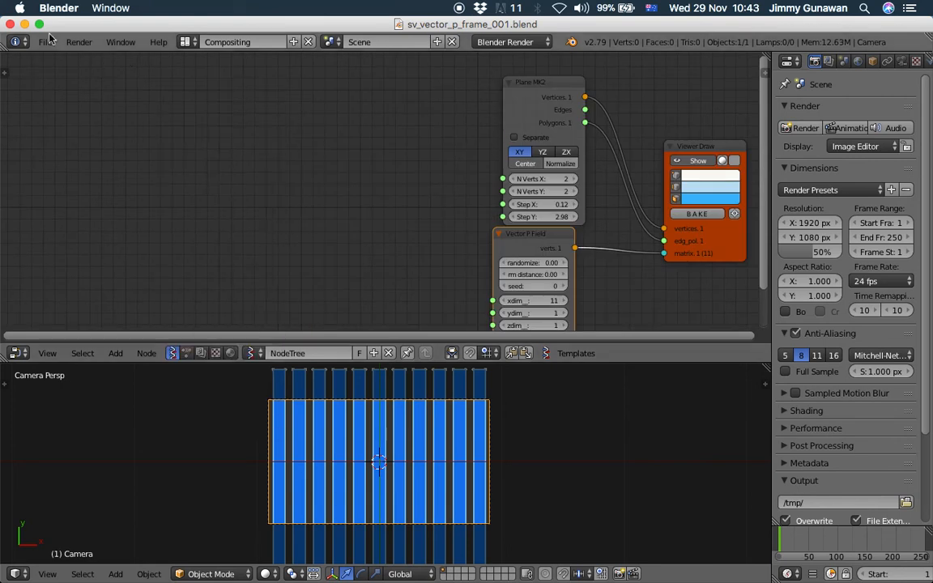
left_click(39, 23)
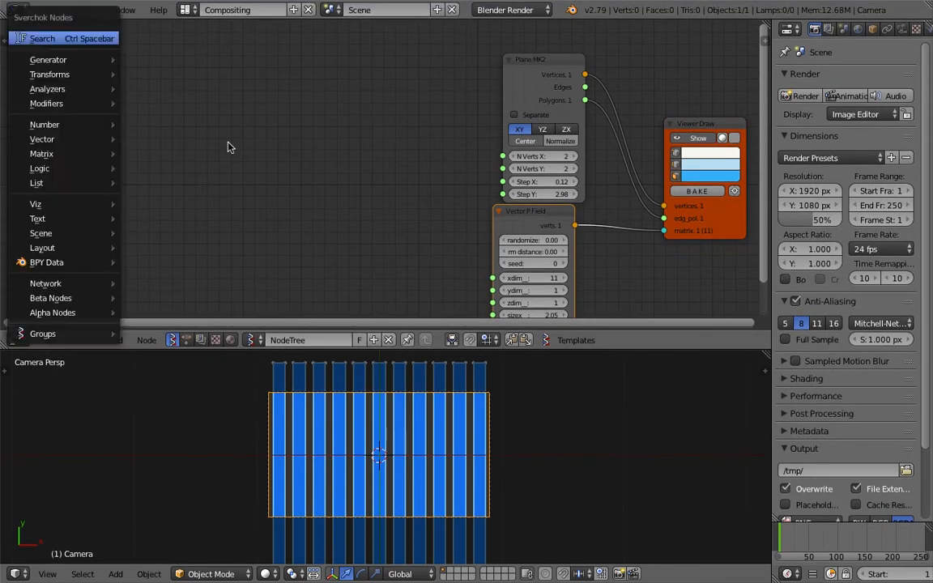
Add an Object ID Set MK2 node to the node tree
key("shift+a")
left_click(217, 130)
type("object id set")
key("Return")
left_click(225, 132)
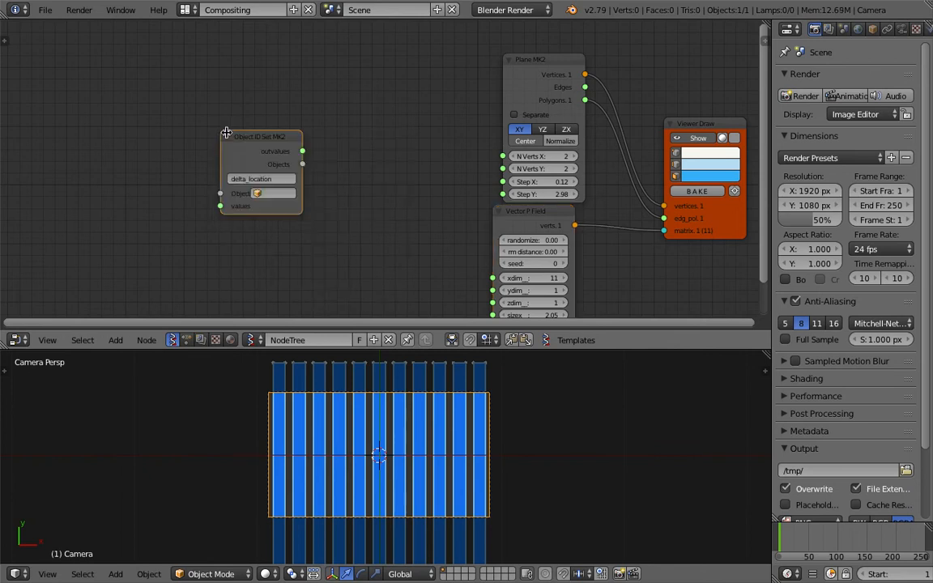
Paste render.resolution_x as the Object ID Set node's property path and widen the node
scroll(227, 133, "up", 3)
left_click(255, 183)
key("super+v")
key("Return")
left_click_drag(280, 183, 383, 194)
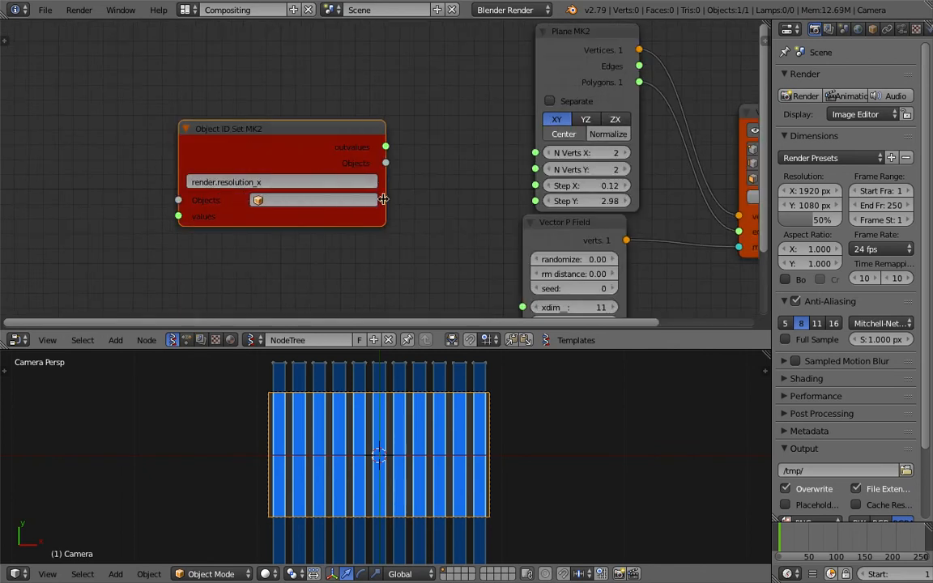
middle_click_drag(383, 193, 398, 158)
Duplicate the Object ID Set node and change its property path to render.resolution_y
key("shift+d")
left_click(292, 244)
middle_click_drag(291, 243, 306, 168)
scroll(306, 167, "up", 1)
left_click(323, 225)
key("Return")
scroll(410, 274, "down", 7)
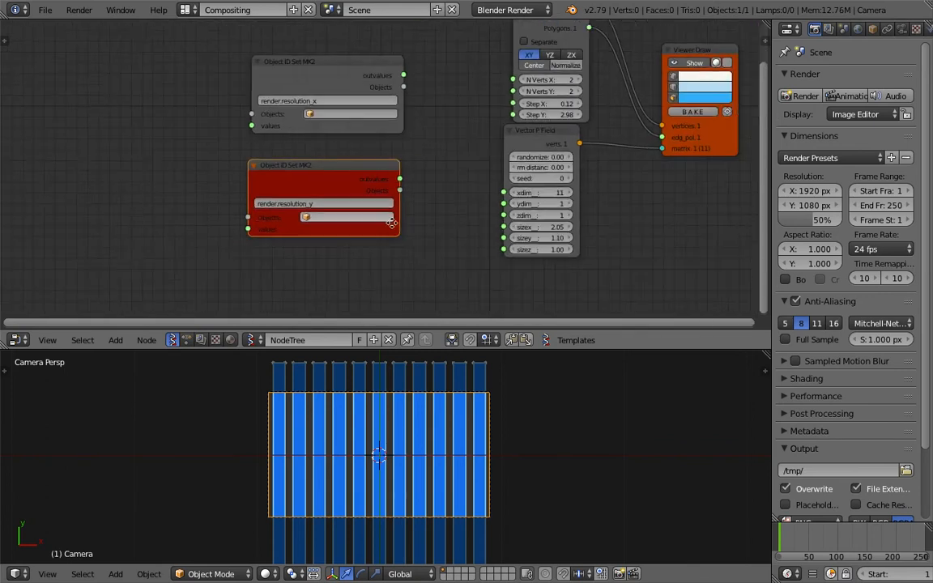
Resize and arrange the two Object ID Set nodes beside each other
middle_click_drag(392, 220, 387, 239)
left_click_drag(341, 114, 313, 111)
scroll(315, 113, "up", 3)
left_click_drag(302, 197, 276, 195)
middle_click_drag(276, 195, 281, 203)
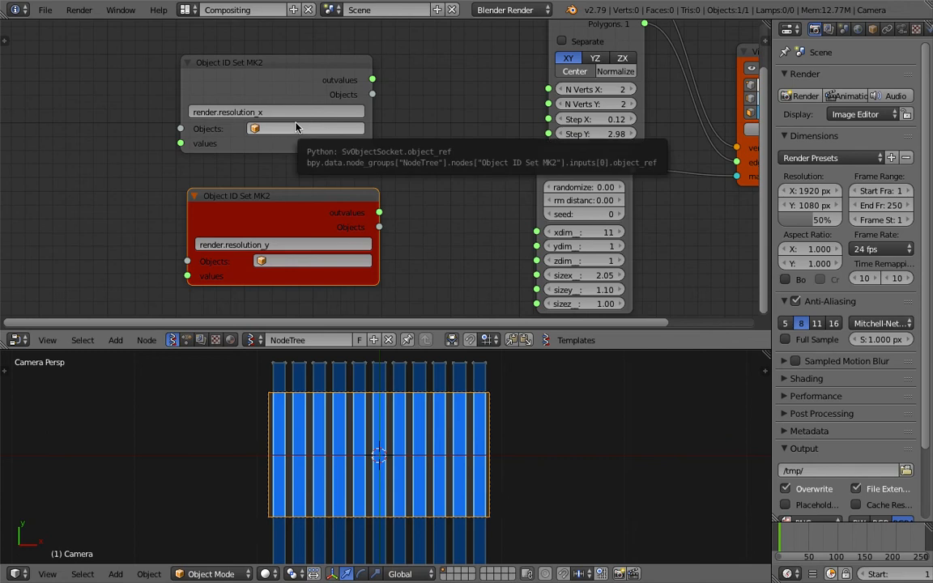
scroll(166, 166, "down", 2)
middle_click_drag(166, 166, 261, 167)
Add an Object ID Selector node next to the Object ID Set nodes
key("shift+a")
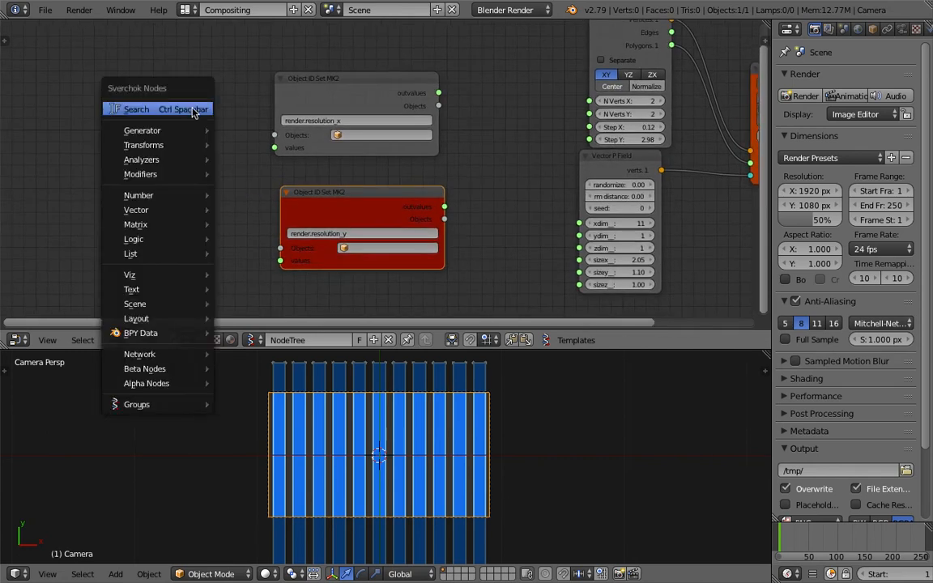
left_click(192, 109)
type("object")
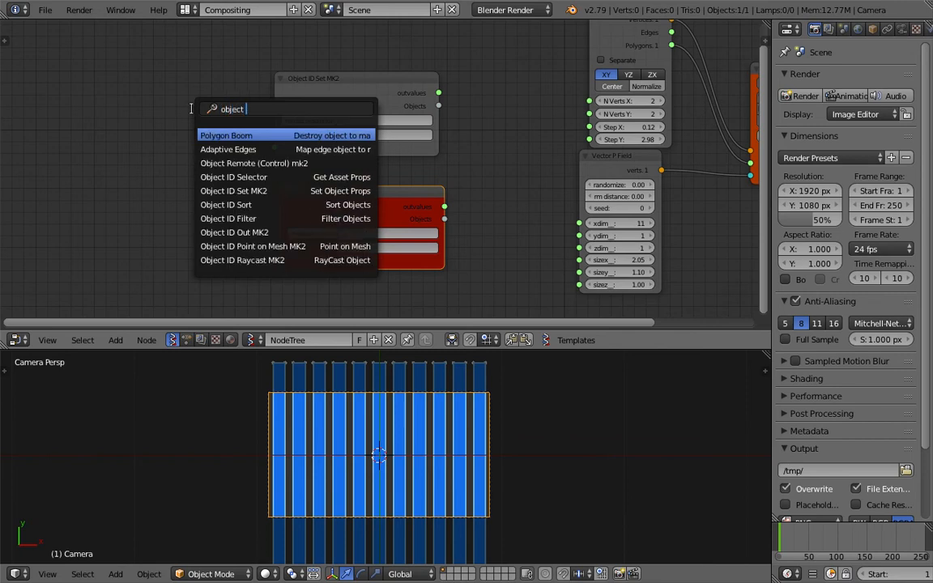
key("Down")
key("Down")
key("Down")
key("Return")
left_click(99, 131)
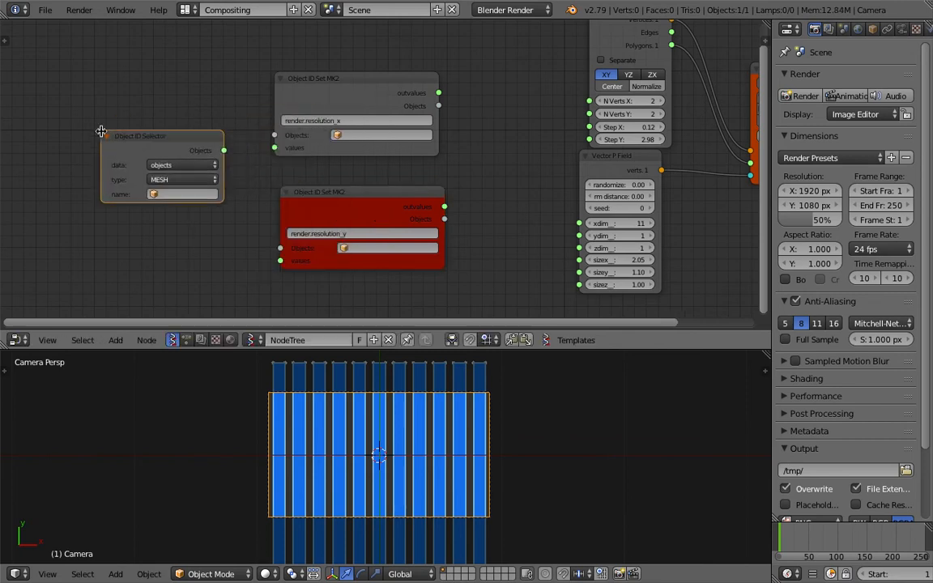
scroll(269, 117, "up", 3)
middle_click_drag(195, 104, 233, 112)
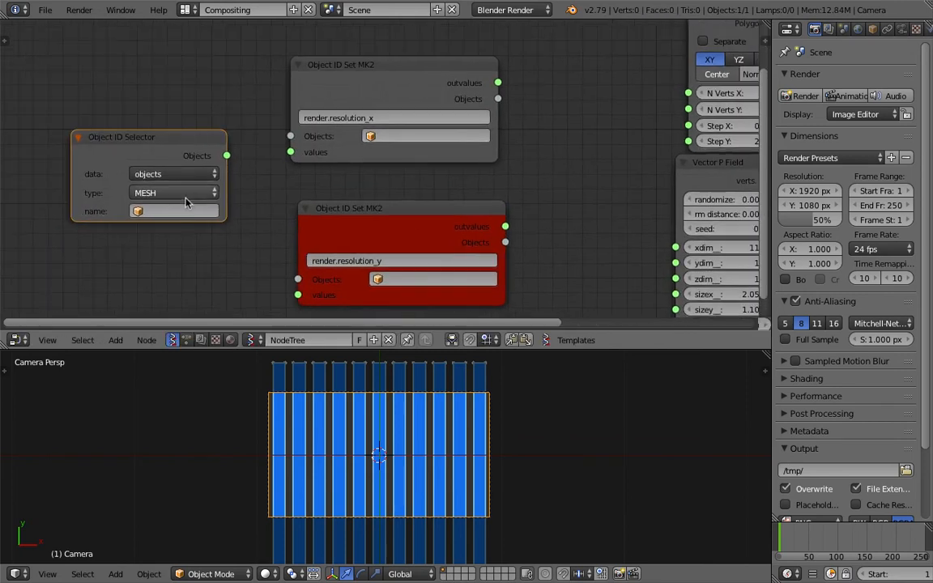
Set the Object ID Selector node's data type to scenes
left_click(184, 209)
left_click(176, 174)
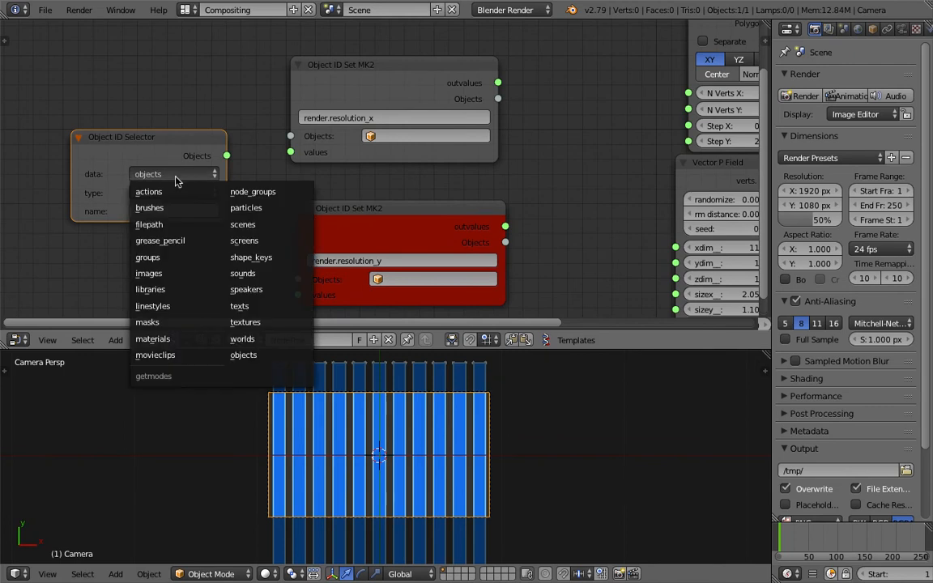
left_click(171, 177)
left_click(156, 175)
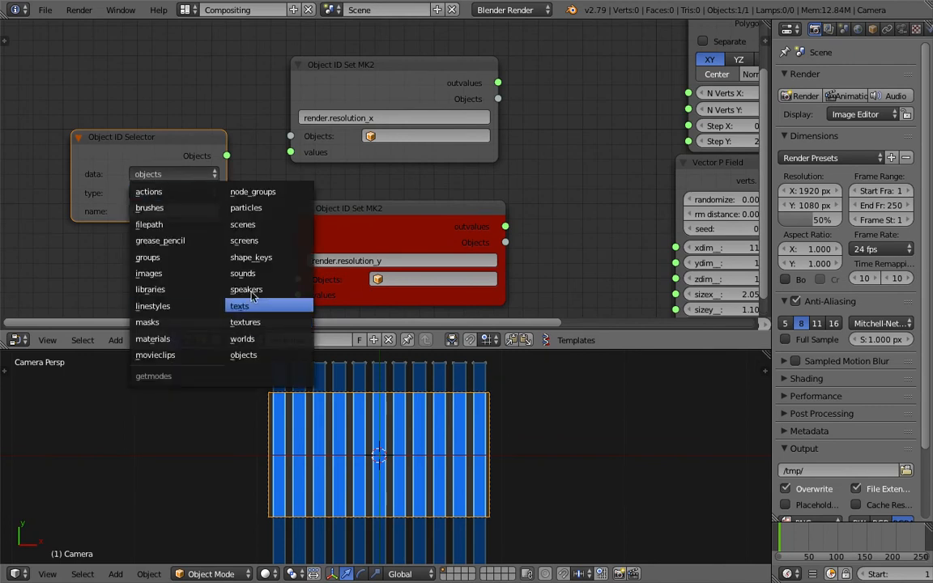
left_click(246, 225)
Add a Stethoscope node and feed it the Object ID Selector's output to inspect the scene data
mouse_move(188, 183)
left_mouse_down()
mouse_move(139, 211)
mouse_move(193, 177)
left_mouse_up()
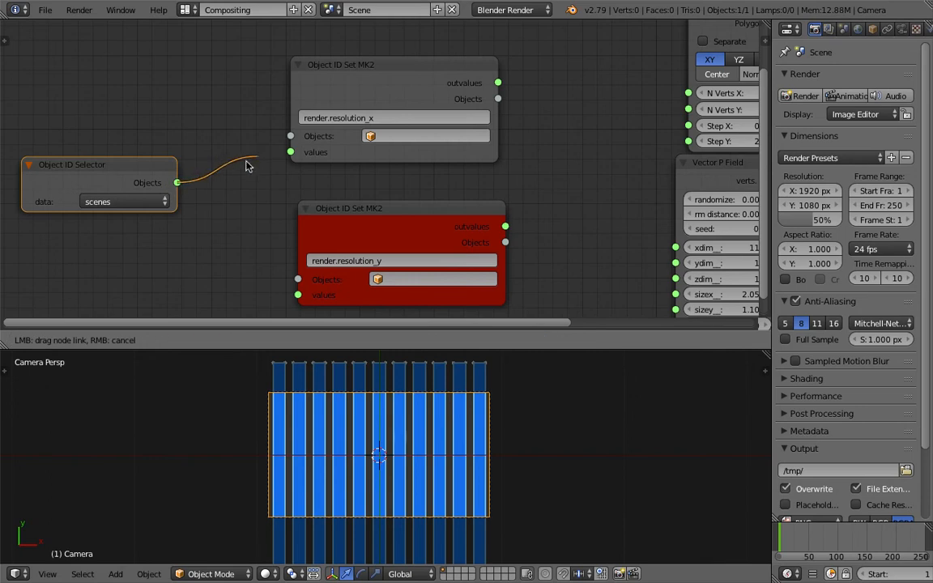
left_click_drag(247, 166, 220, 172)
middle_click_drag(155, 180, 188, 186)
scroll(123, 149, "up", 2)
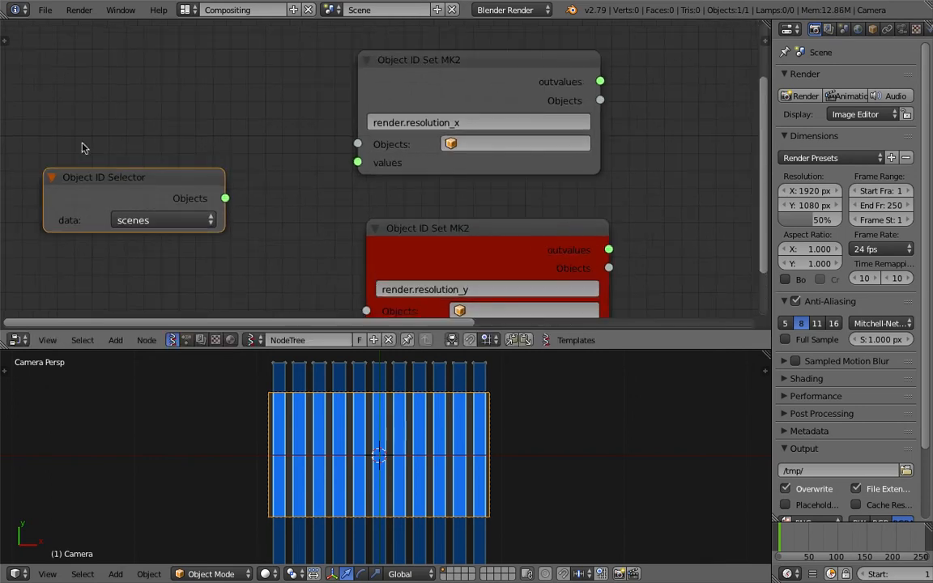
scroll(235, 175, "down", 2)
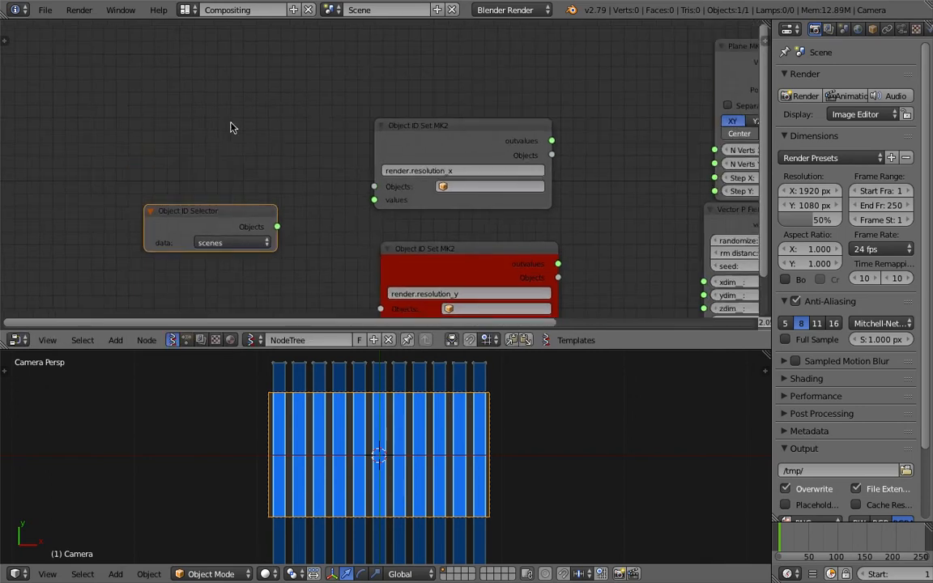
key("alt+space")
type("ste")
left_click(269, 157)
left_click(285, 74)
left_click_drag(230, 215, 203, 214)
left_click_drag(249, 226, 251, 227)
left_click_drag(279, 189, 280, 190)
scroll(343, 122, "up", 3)
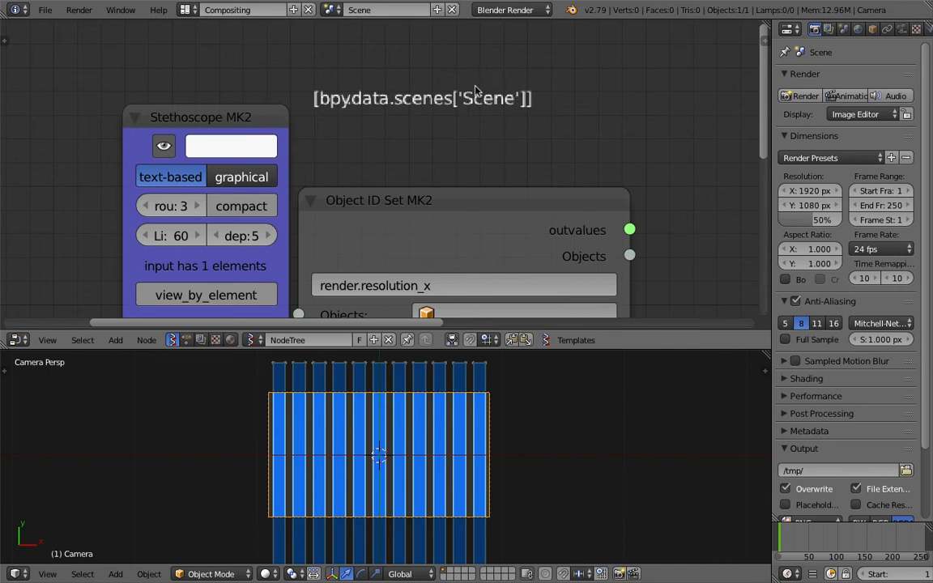
scroll(421, 175, "down", 3)
left_click_drag(284, 178, 287, 180)
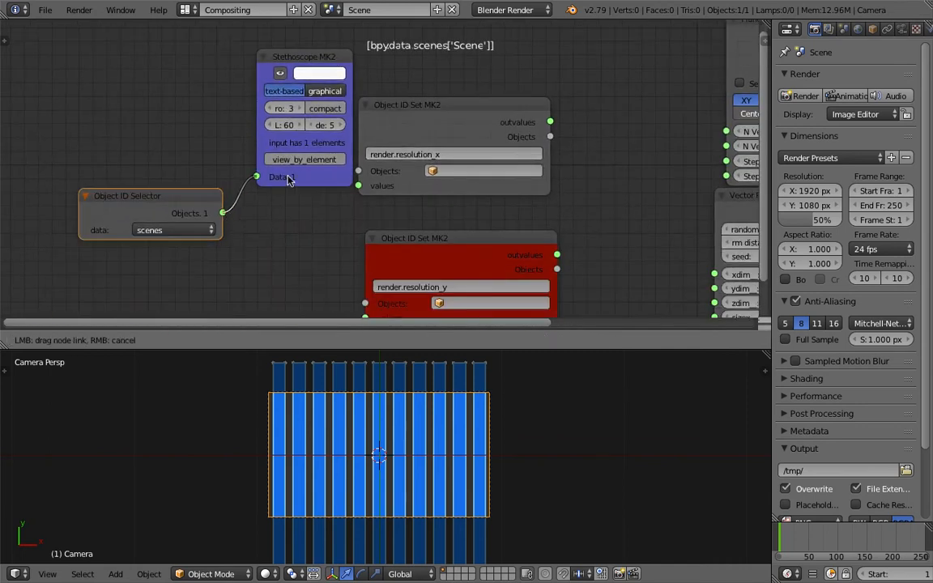
Connect the Object ID Selector's output to the Objects inputs of both Object ID Set nodes
left_click_drag(357, 175, 331, 219)
middle_click_drag(330, 224, 335, 186)
left_click_drag(272, 79, 550, 107)
left_click_drag(228, 175, 294, 141)
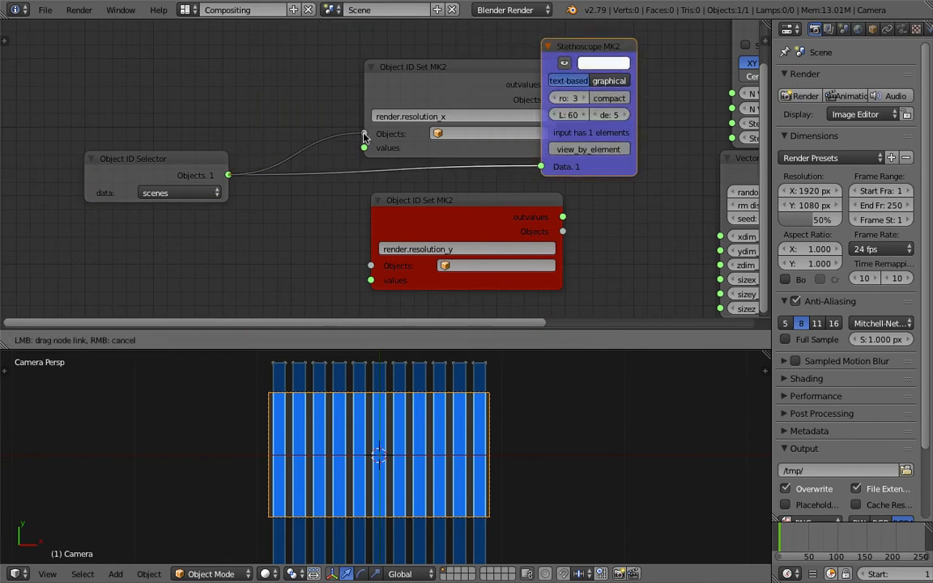
left_click_drag(359, 136, 364, 134)
left_click_drag(228, 175, 369, 268)
Connect the render.resolution_x node's outvalues to the Stethoscope to inspect the value
left_click_drag(406, 215, 303, 236)
left_click_drag(430, 96, 317, 90)
left_click_drag(441, 77, 544, 165)
scroll(538, 134, "up", 4)
middle_click_drag(537, 133, 271, 183)
scroll(451, 70, "down", 2)
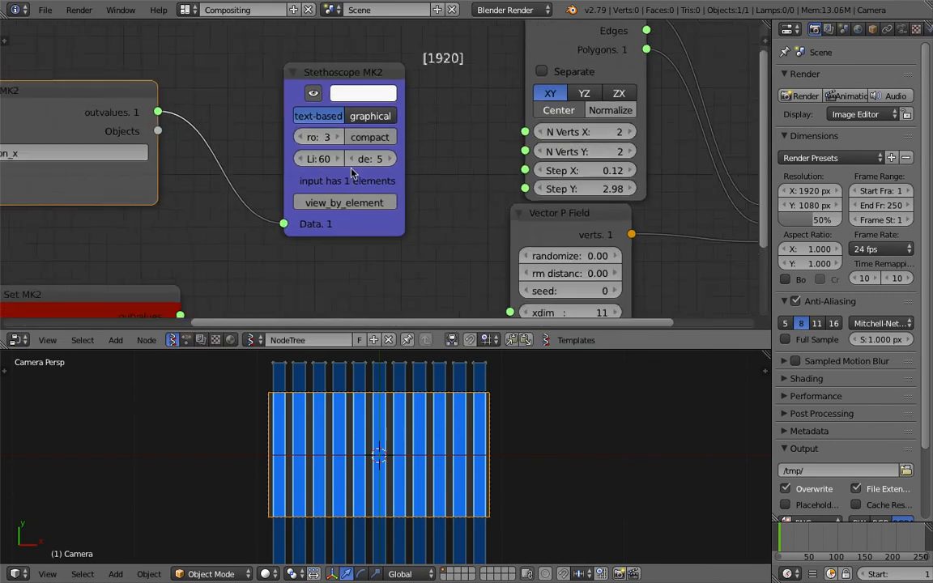
Delete the Stethoscope node
left_click_drag(221, 255, 304, 183)
scroll(422, 141, "up", 4)
middle_click_drag(299, 137, 348, 136)
left_click(297, 131)
scroll(296, 170, "down", 2)
scroll(296, 176, "down", 2)
key("x")
Add a Math node beside the Object ID Set nodes
middle_click_drag(302, 158, 373, 113)
scroll(316, 146, "down", 2)
left_click(258, 109)
key("shift+a")
left_click(372, 113)
type("math")
key("Down")
key("Down")
key("Return")
Feed resolution_x and resolution_y outvalues into the Math node's x and y and set it to Divide
left_click_drag(306, 92, 372, 164)
left_click_drag(322, 230, 339, 217)
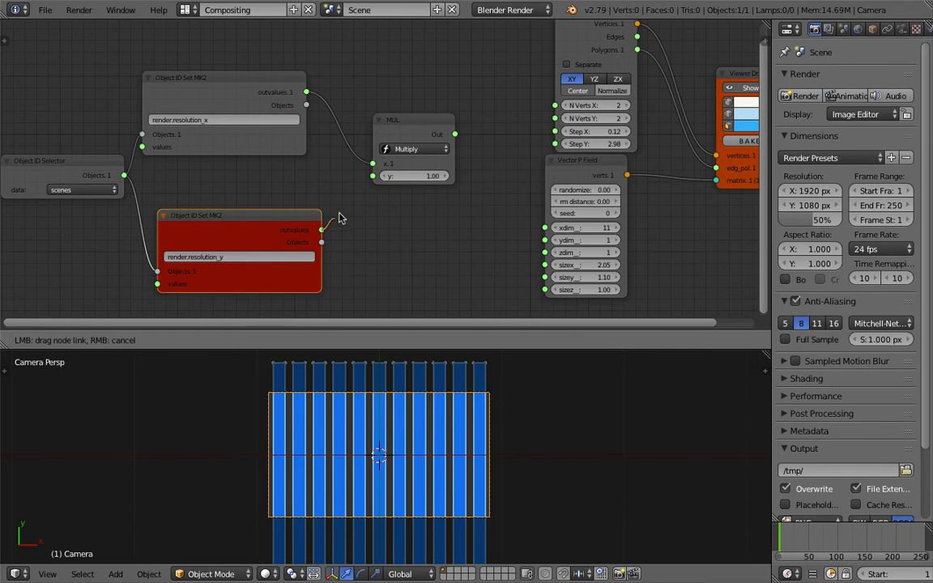
left_click_drag(378, 181, 374, 176)
left_click(400, 150)
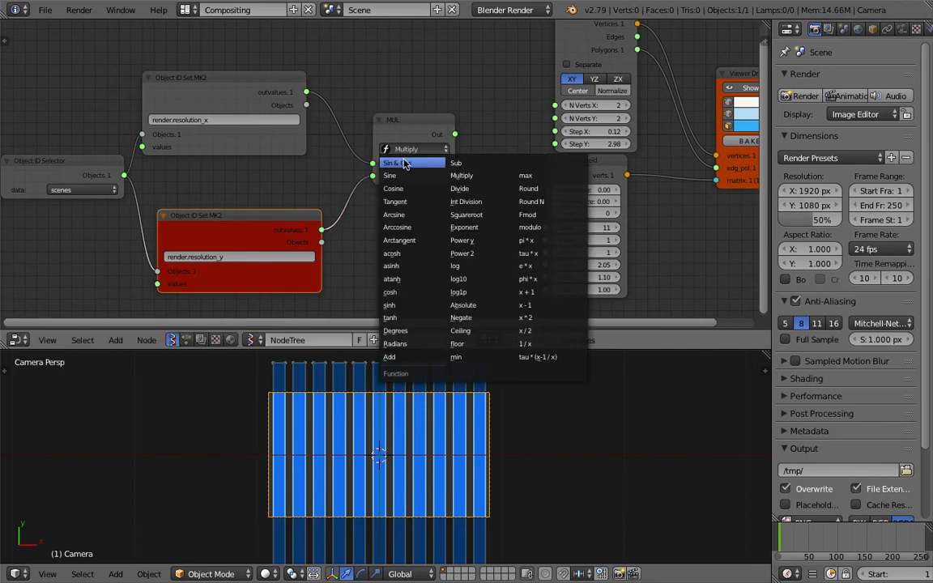
left_click(459, 189)
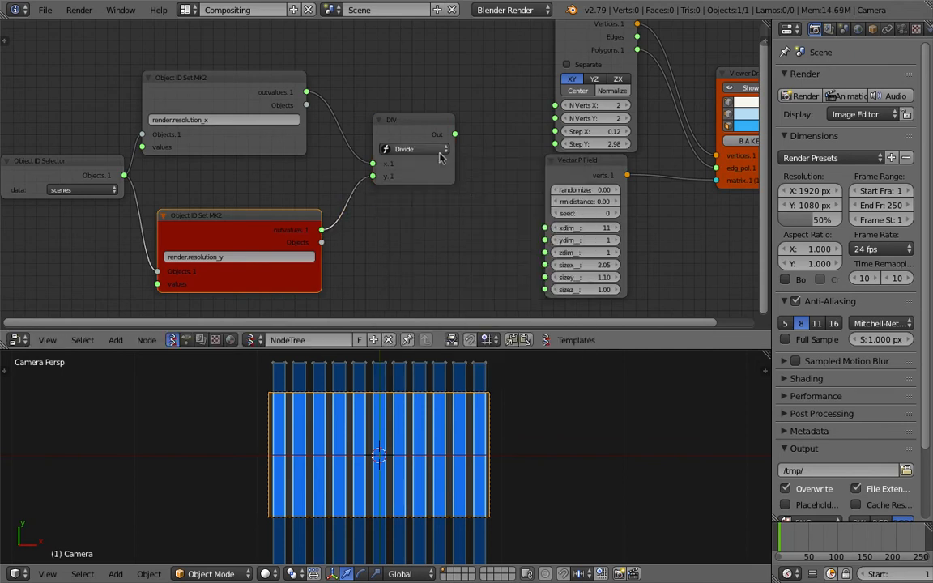
Add a Stethoscope node and connect the Divide output to inspect the aspect ratio
left_click_drag(433, 139, 399, 139)
middle_click_drag(443, 55, 425, 94)
key("alt+space")
type("ste")
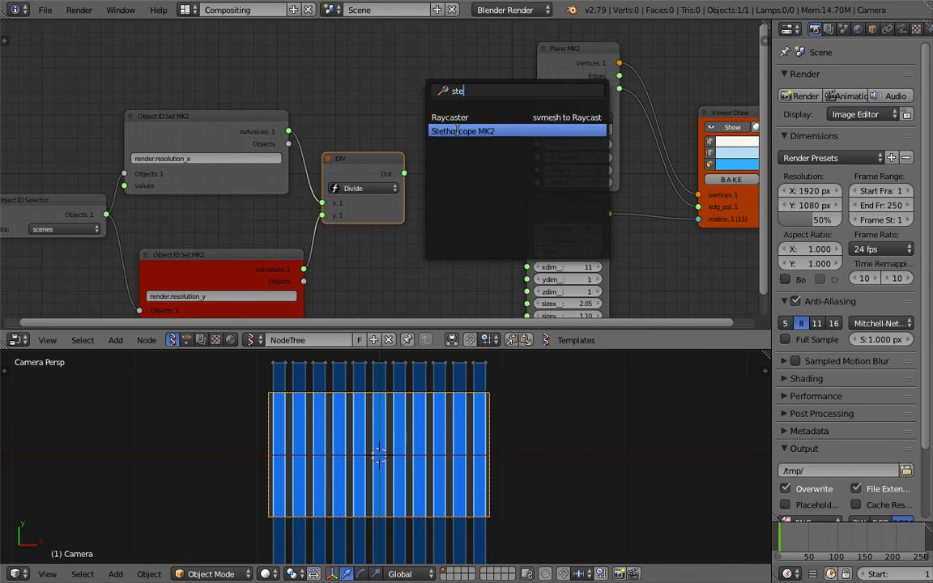
left_click(460, 129)
left_click(444, 136)
left_click_drag(404, 174, 446, 243)
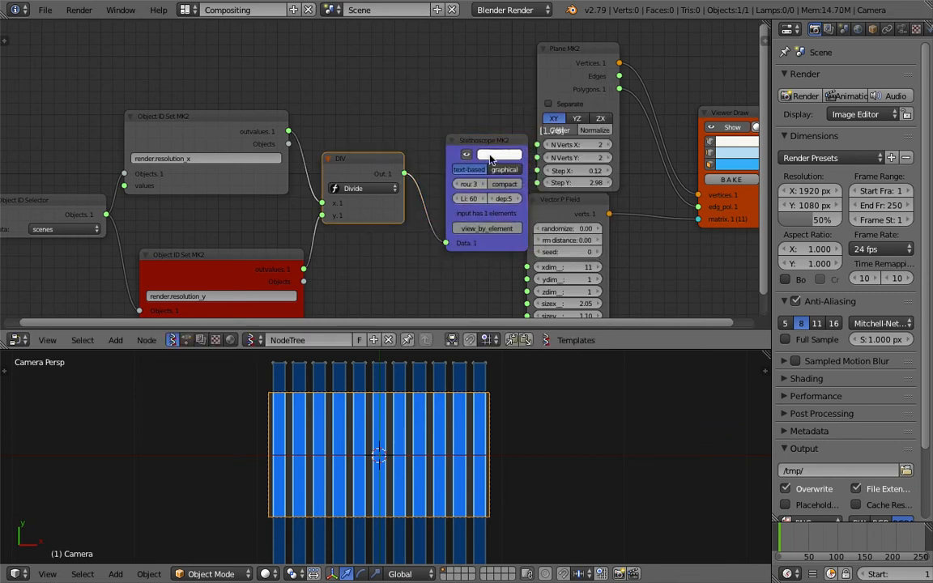
middle_click_drag(489, 152, 404, 181)
scroll(404, 181, "up", 1)
left_click_drag(405, 181, 369, 155)
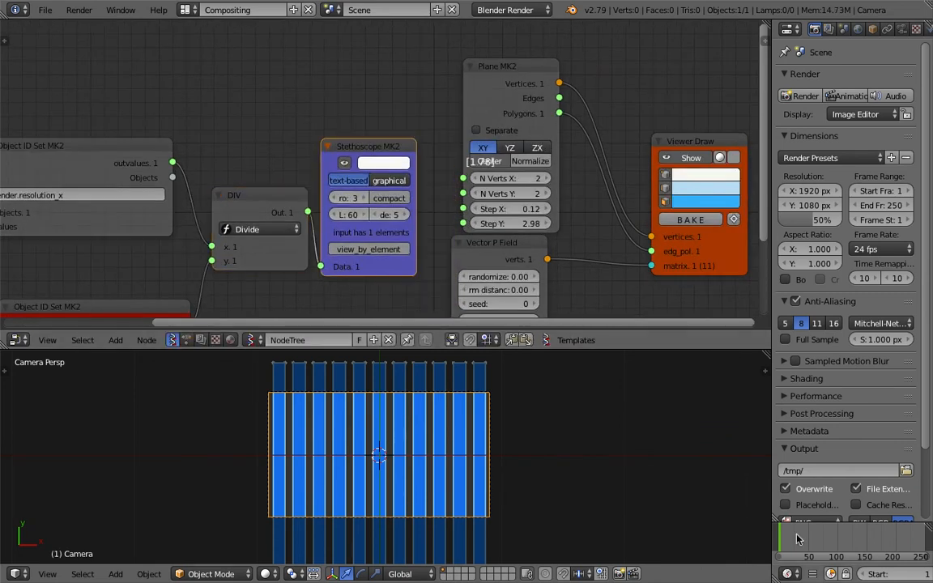
Delete the Stethoscope node
middle_click_drag(425, 191, 397, 205)
scroll(397, 206, "up", 1)
scroll(371, 155, "down", 1)
middle_click_drag(371, 154, 389, 124)
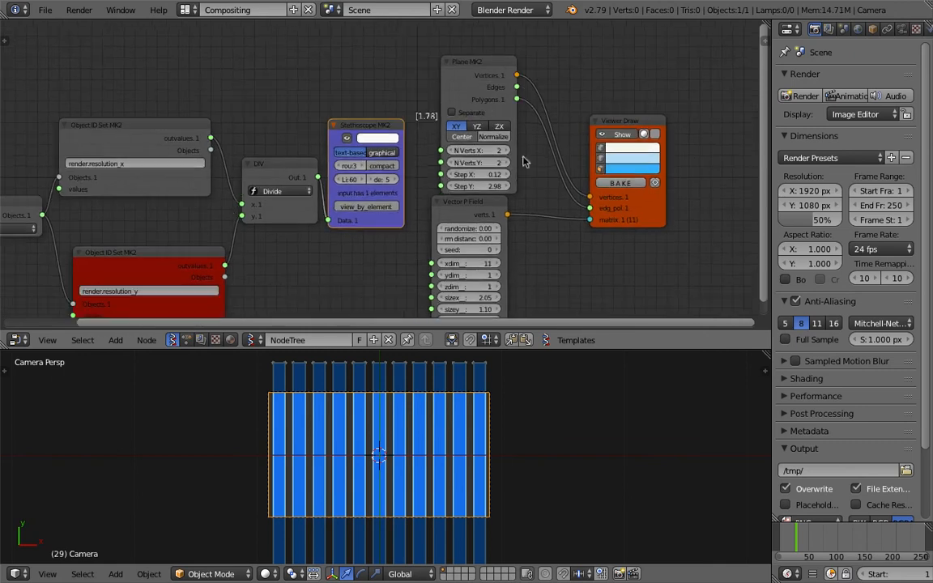
key("x")
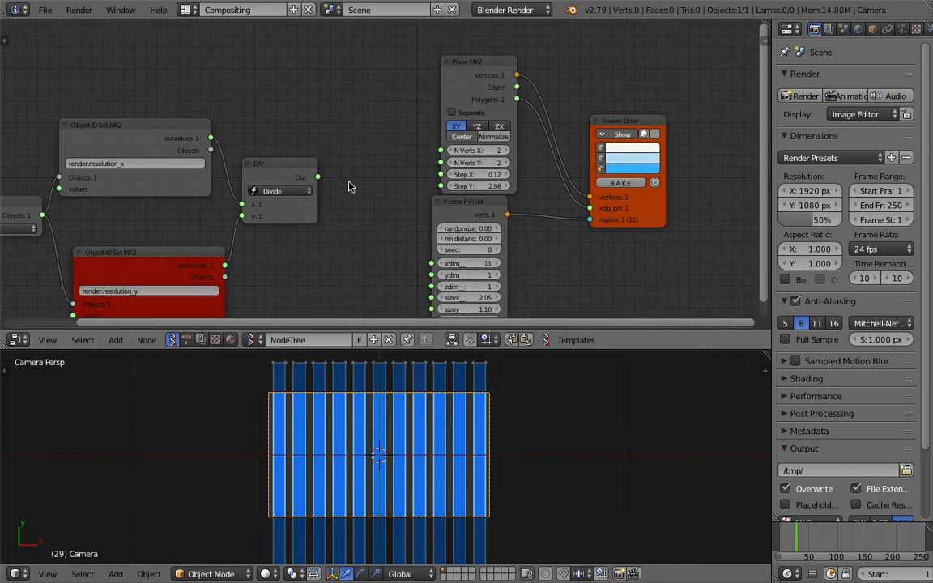
Connect the Divide node's output to the Vector P Field's sizex input
middle_click_drag(350, 186, 356, 125)
left_click_drag(357, 124, 407, 94)
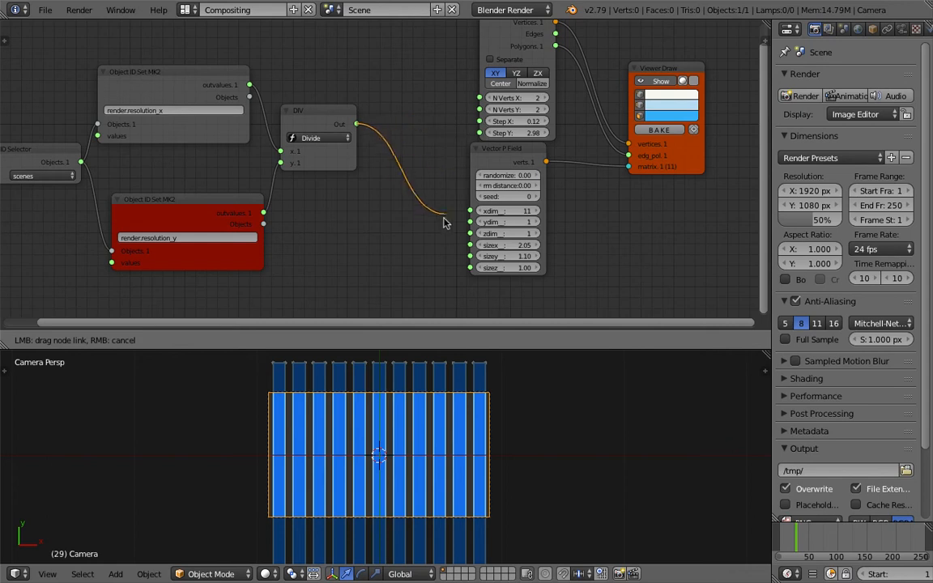
left_click_drag(456, 246, 470, 245)
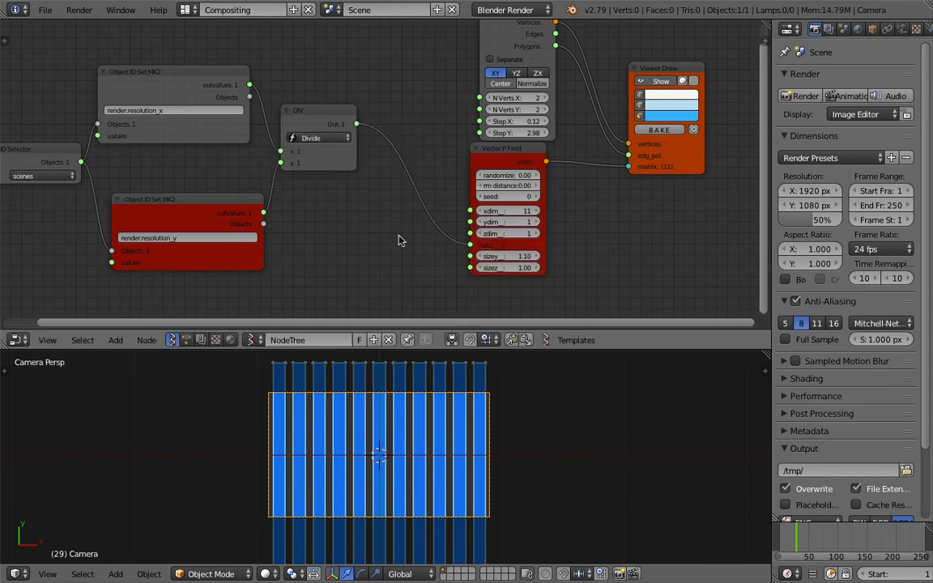
scroll(454, 215, "up", 2)
middle_click_drag(454, 215, 413, 186)
scroll(397, 138, "up", 3)
scroll(372, 121, "down", 3)
middle_click_drag(342, 186, 350, 176)
scroll(350, 175, "down", 2)
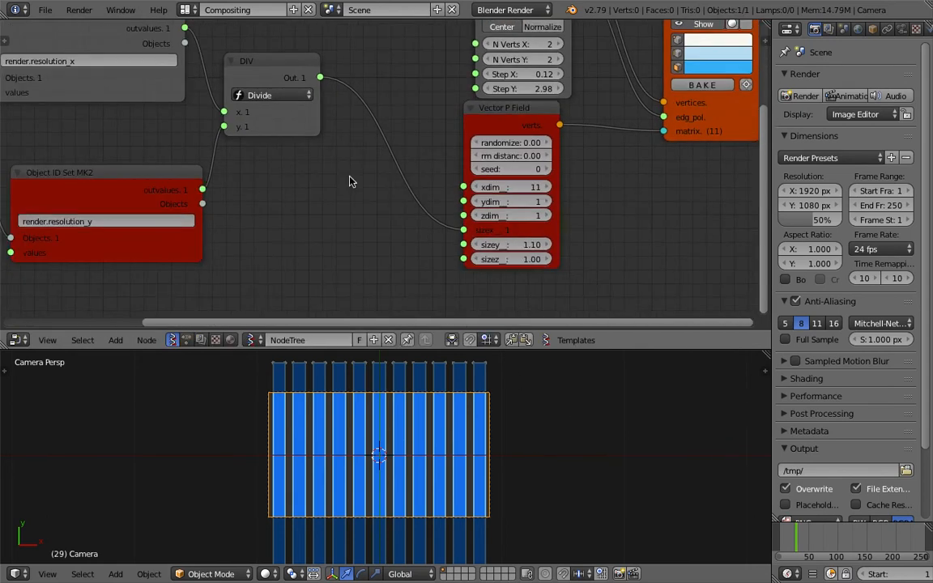
Insert a List Join node on the Divide-to-sizex link and set its join level to 2
key("alt+space")
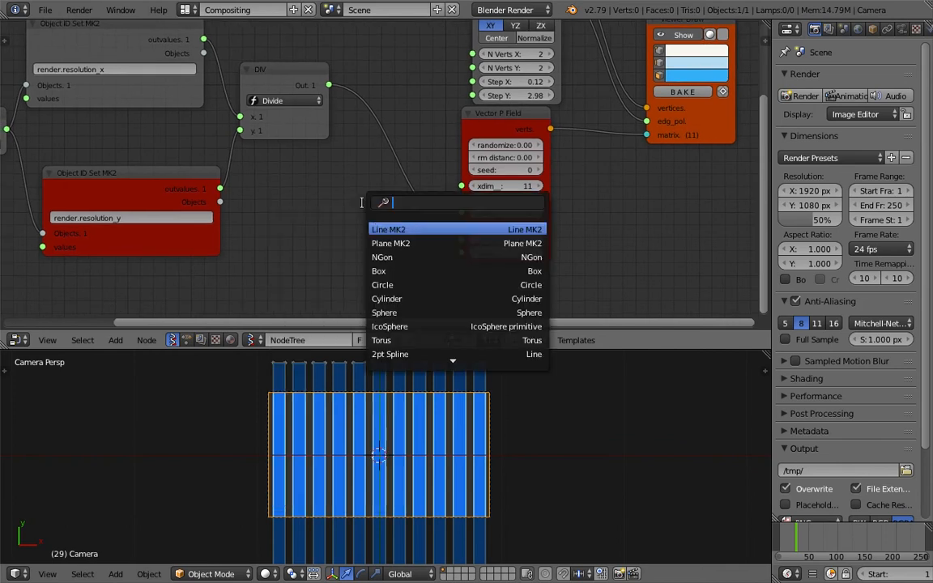
type("list join")
key("Return")
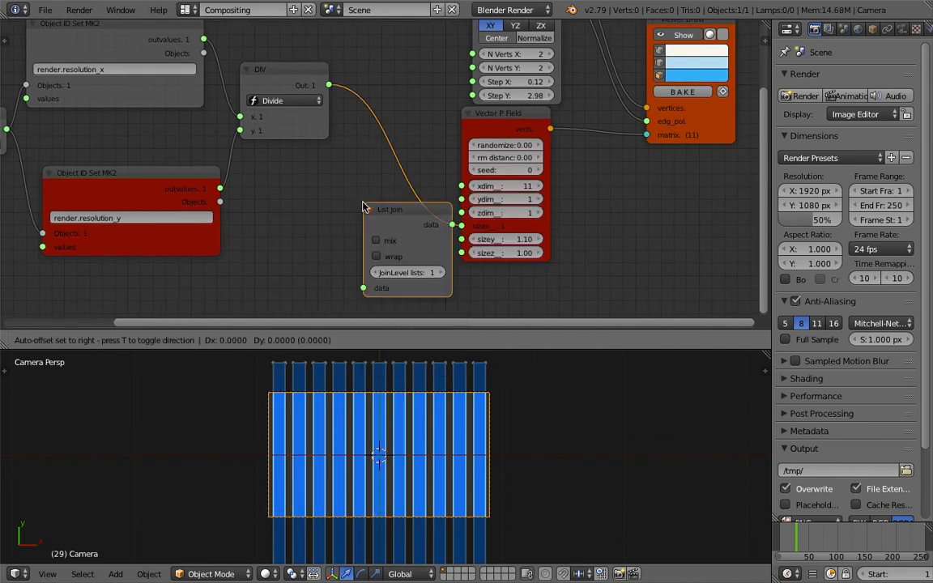
left_click(348, 177)
left_click(456, 244)
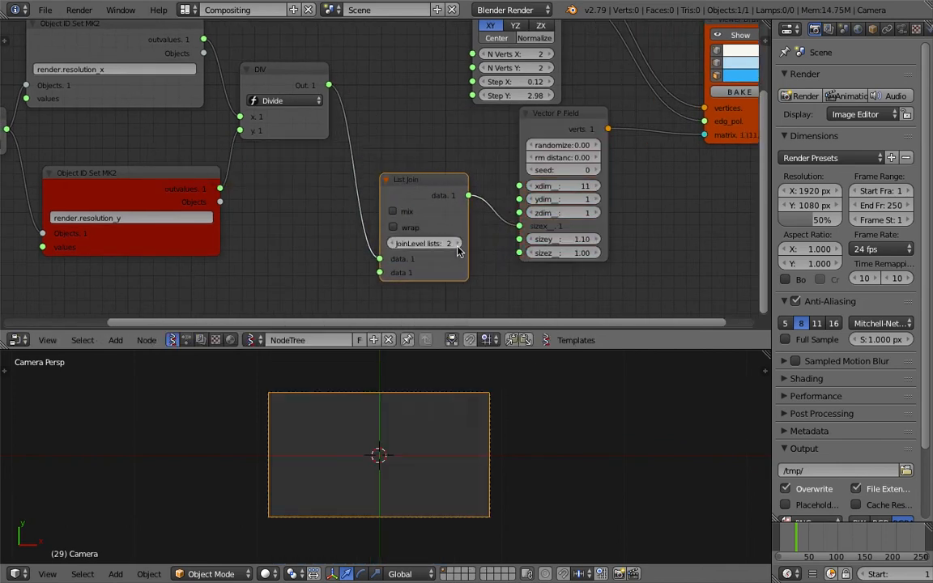
scroll(591, 300, "down", 2)
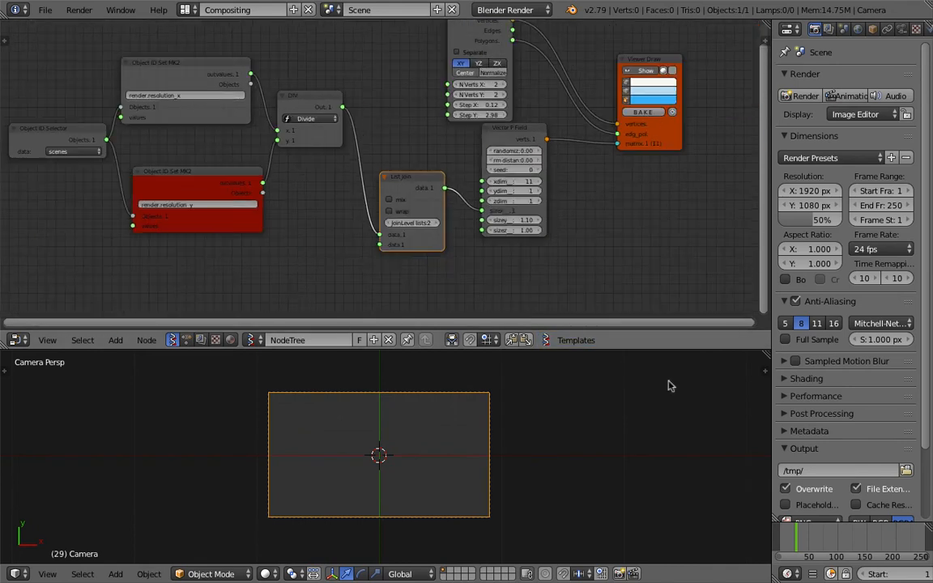
Go to frame 48, save the file, and set the Plane node's Step X to 0.2
left_click(799, 543)
key("ctrl+s")
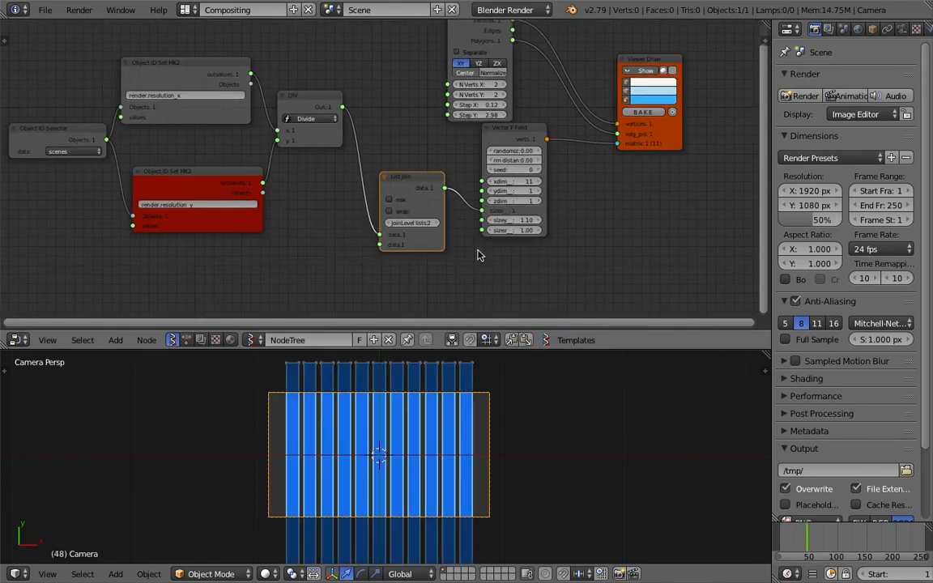
left_click(395, 250)
scroll(453, 251, "up", 2)
middle_click_drag(412, 140, 377, 239)
left_click(515, 224)
left_click(458, 184)
type("0.2")
key("Return")
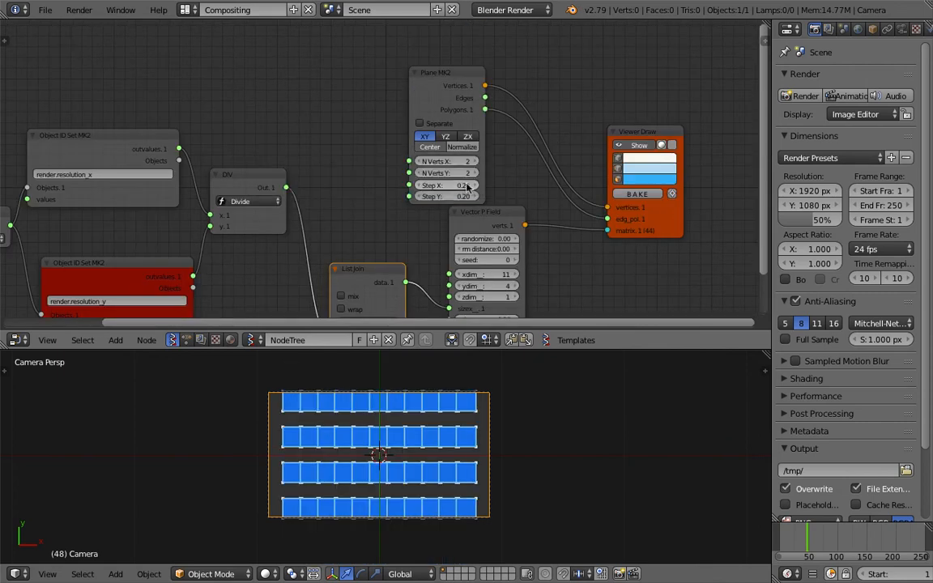
Set the Plane node's Step X to 0.1
left_click_drag(466, 187, 464, 184)
type("0.1")
key("Return")
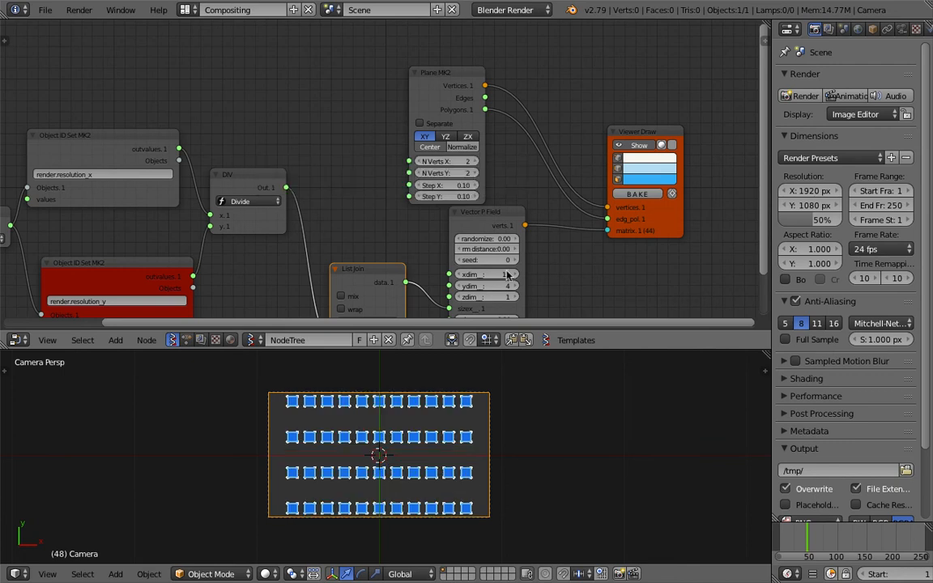
Rearrange the Vector P Field, List Join and Viewer Draw nodes
scroll(495, 414, "down", 1)
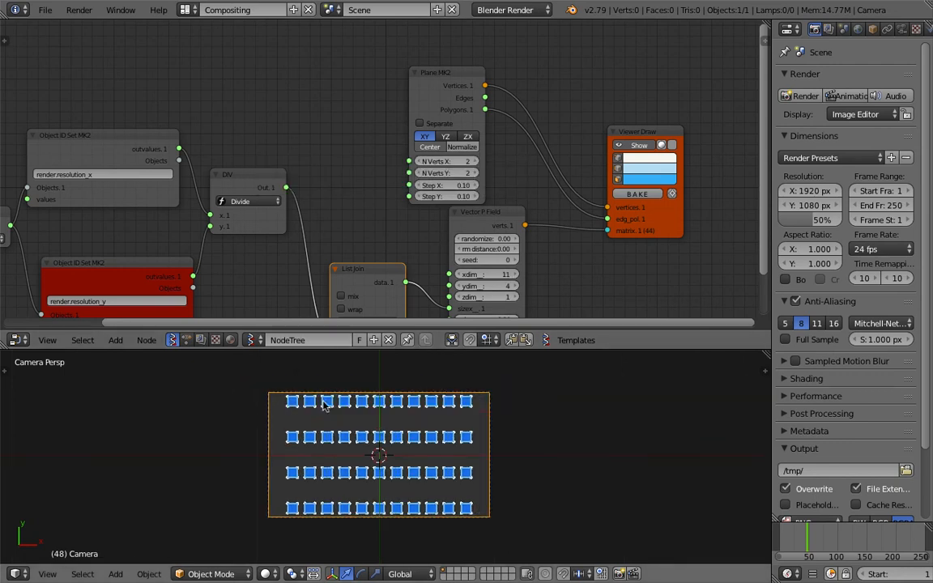
middle_click_drag(492, 307, 489, 269)
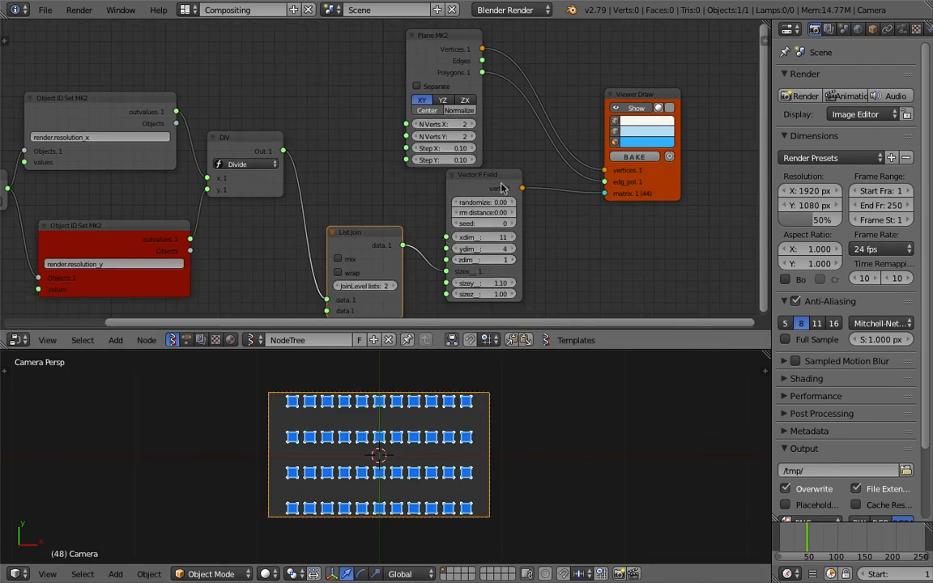
left_click_drag(501, 184, 517, 215)
left_click_drag(655, 187, 708, 173)
left_click_drag(474, 217, 455, 215)
left_click_drag(367, 230, 349, 210)
middle_click_drag(396, 215, 415, 207)
mouse_move(448, 192)
left_mouse_down()
mouse_move(466, 195)
mouse_move(434, 196)
left_mouse_up()
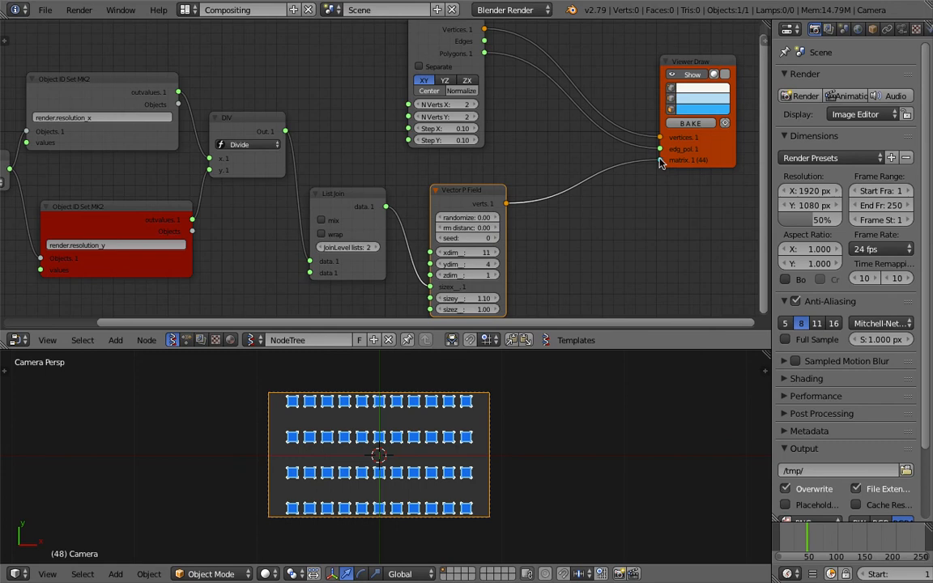
left_click_drag(712, 159, 715, 130)
left_click_drag(488, 193, 481, 198)
middle_click_drag(592, 178, 509, 199)
key("x")
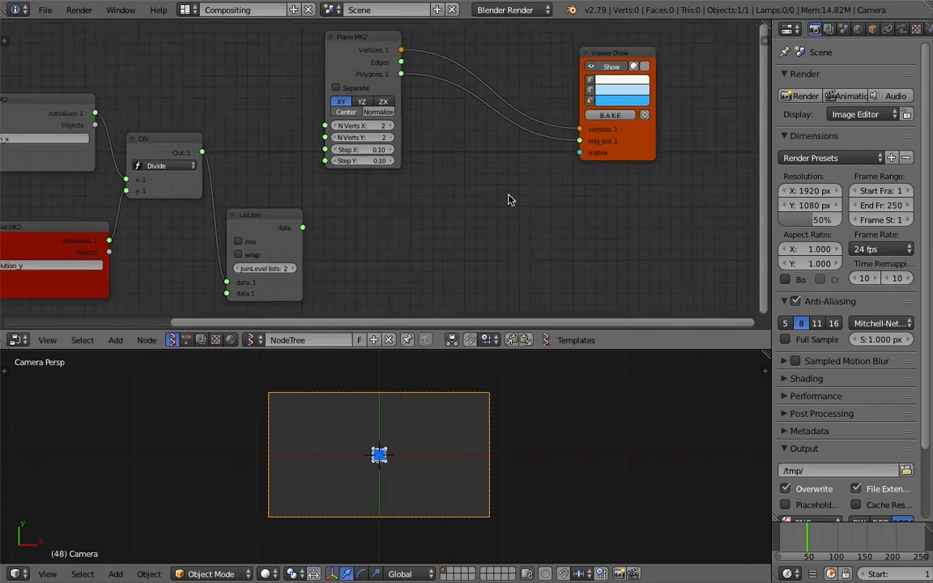
key("ctrl+z")
Set the Vector P Field's seed to 30
middle_click_drag(518, 225, 564, 226)
left_click_drag(504, 349, 504, 371)
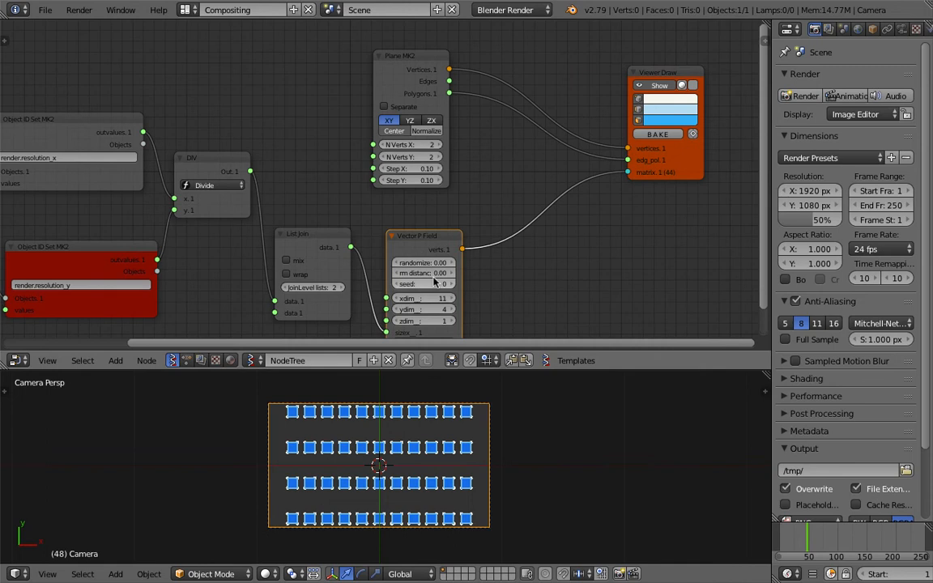
mouse_move(430, 263)
left_mouse_down()
mouse_move(447, 263)
mouse_move(435, 263)
mouse_move(438, 283)
mouse_move(454, 283)
mouse_move(415, 264)
left_mouse_up()
Move the Plane node upward and save the file
left_click(404, 86)
middle_click_drag(404, 86, 415, 119)
key("ctrl+s")
left_click(416, 119)
left_click_drag(420, 94, 435, 85)
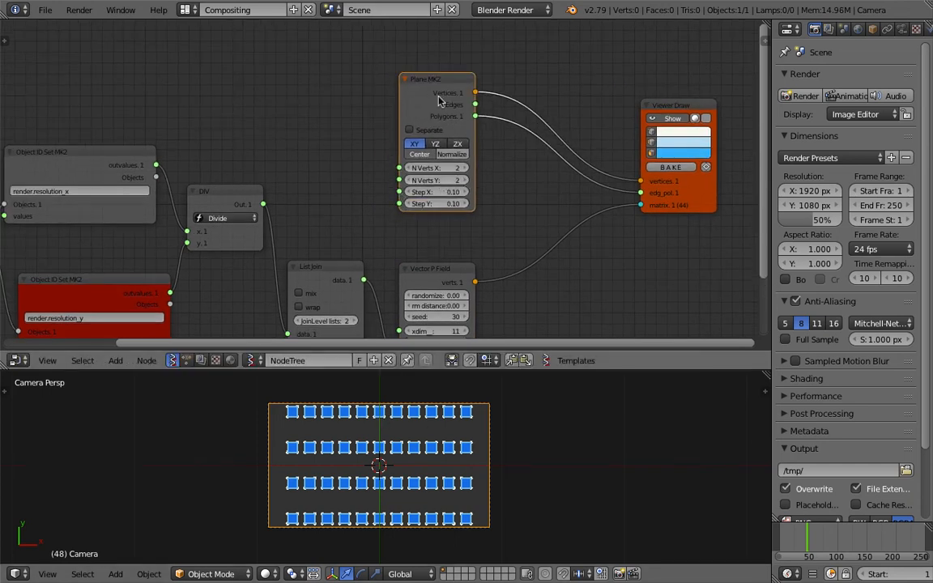
left_click_drag(423, 95, 428, 69)
middle_click_drag(251, 77, 290, 100)
Add a Circle node and connect its vertices and polygons to the Viewer Draw inputs
key("alt+space")
type("circle")
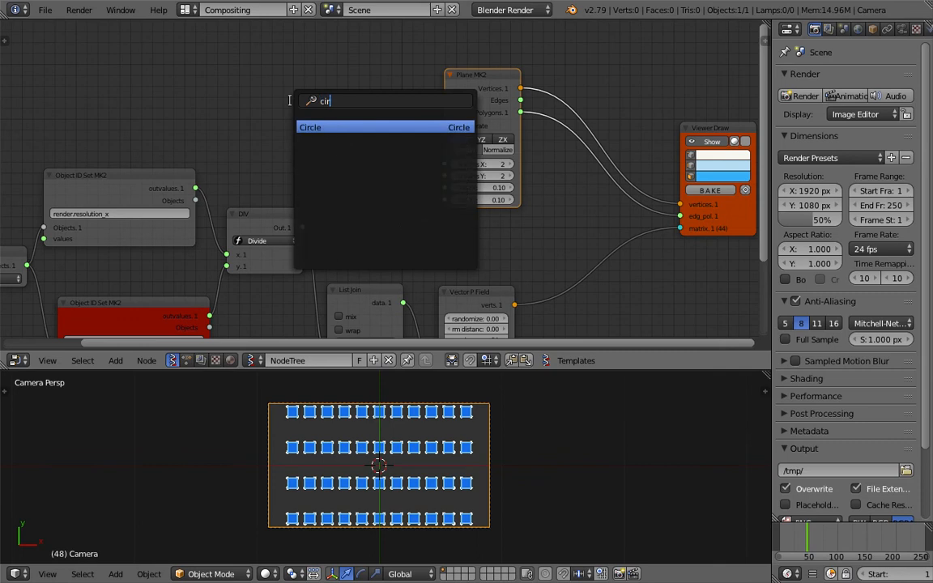
key("Return")
left_click(298, 98)
left_click_drag(375, 115, 681, 204)
left_click_drag(375, 139, 676, 217)
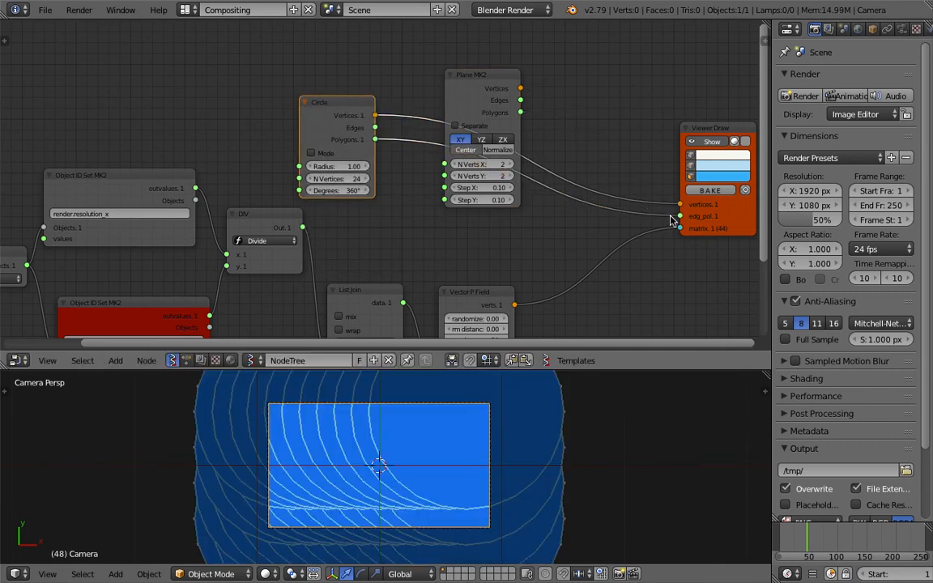
Set the Circle node's radius to 0.05 and its vertex count to 8, saving the file
left_click_drag(339, 166, 262, 166)
key("Return")
key("ctrl+s")
left_click(388, 215)
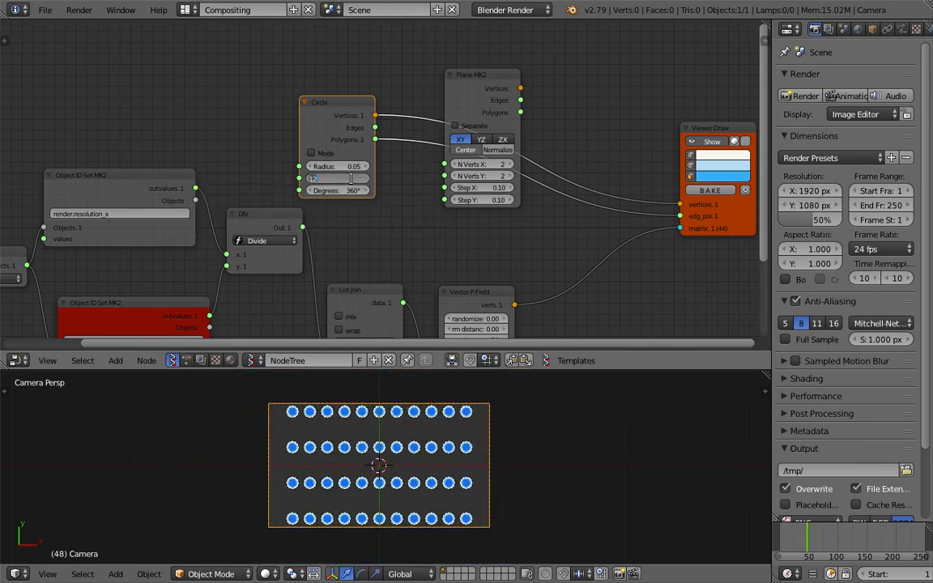
type("8")
key("Return")
key("ctrl+s")
Change the Viewer Draw node's polygon colour to yellow and save
left_click(413, 211)
key("ctrl+s")
left_click(591, 458)
left_click(716, 177)
left_click(722, 66)
left_click_drag(736, 60, 719, 82)
key("ctrl+s")
left_click(556, 109)
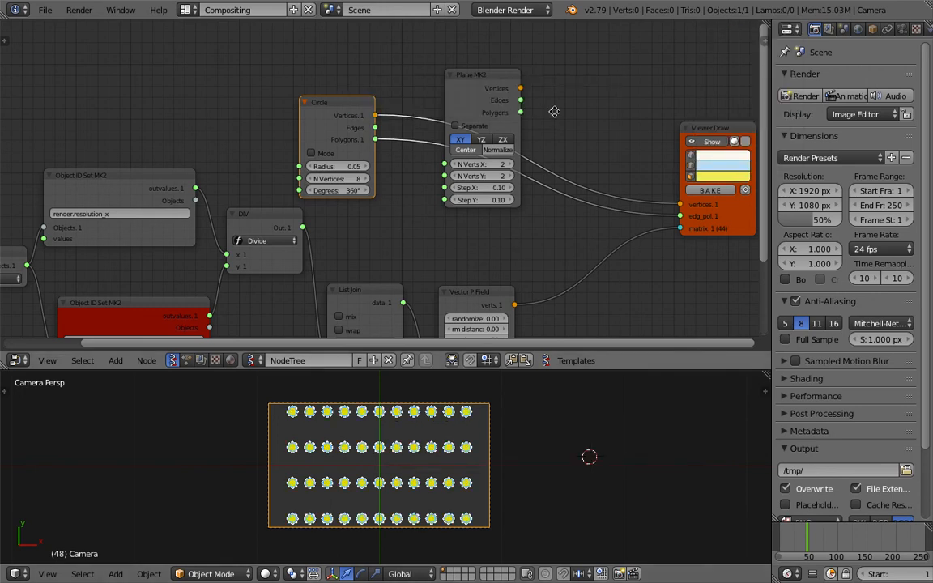
Connect the Plane node's vertices and polygons to the Viewer Draw inputs in place of the Circle node
middle_click_drag(476, 179, 454, 170)
scroll(463, 174, "up", 2)
scroll(463, 177, "up", 1)
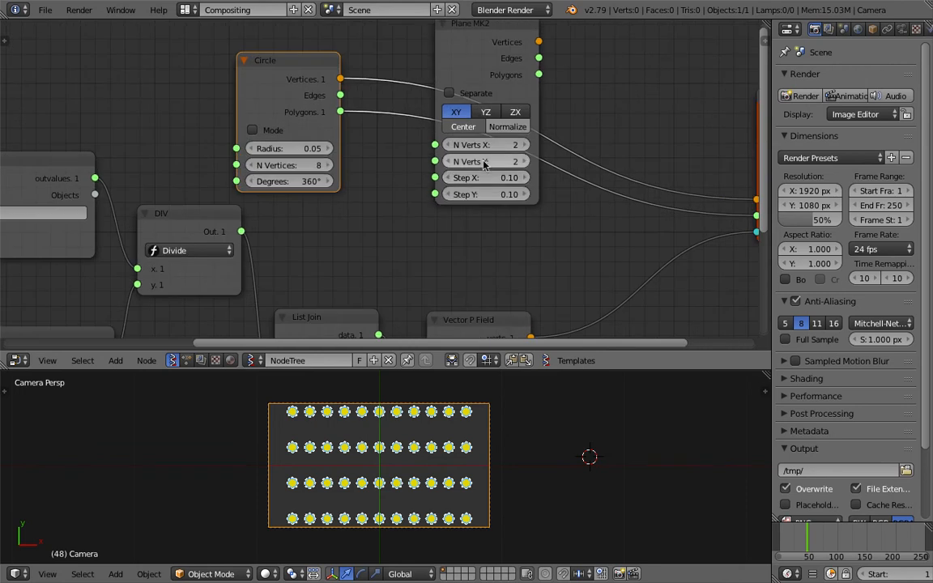
left_click_drag(496, 62, 664, 182)
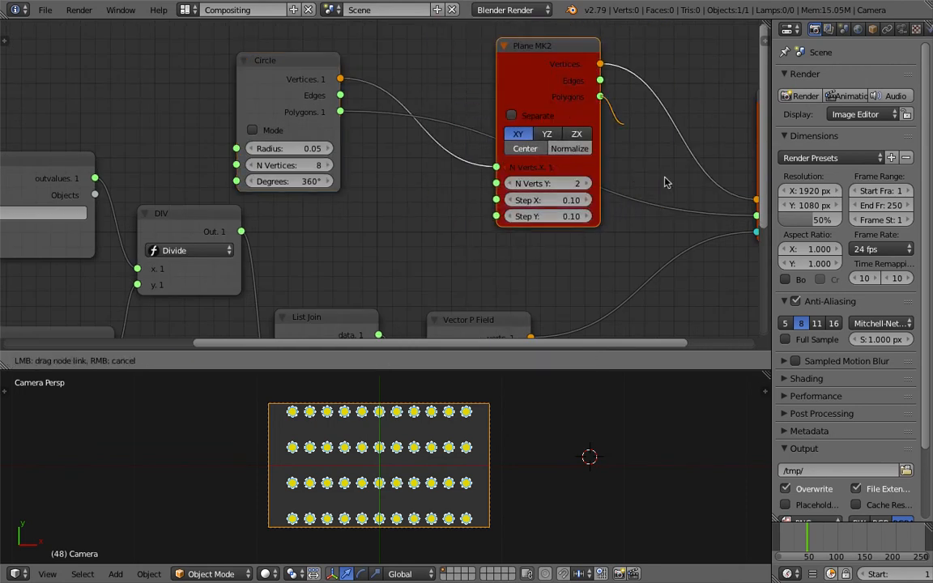
left_click_drag(755, 213, 755, 215)
left_click_drag(301, 73, 378, 85)
middle_click_drag(378, 85, 331, 74)
key("ctrl+s")
left_click(413, 104)
Set the Plane node's Step X to 0.13
left_click_drag(449, 157, 486, 159)
middle_click_drag(541, 157, 518, 160)
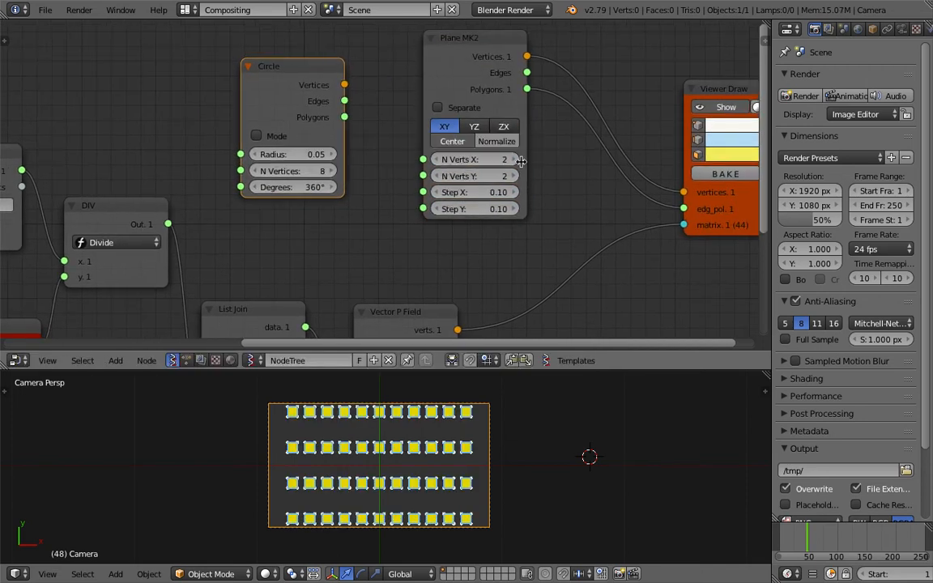
scroll(518, 162, "up", 3)
mouse_move(516, 157)
left_mouse_down()
mouse_move(528, 157)
mouse_move(517, 157)
left_mouse_up()
mouse_move(515, 195)
left_mouse_down()
mouse_move(524, 195)
mouse_move(514, 195)
left_mouse_up()
key("Return")
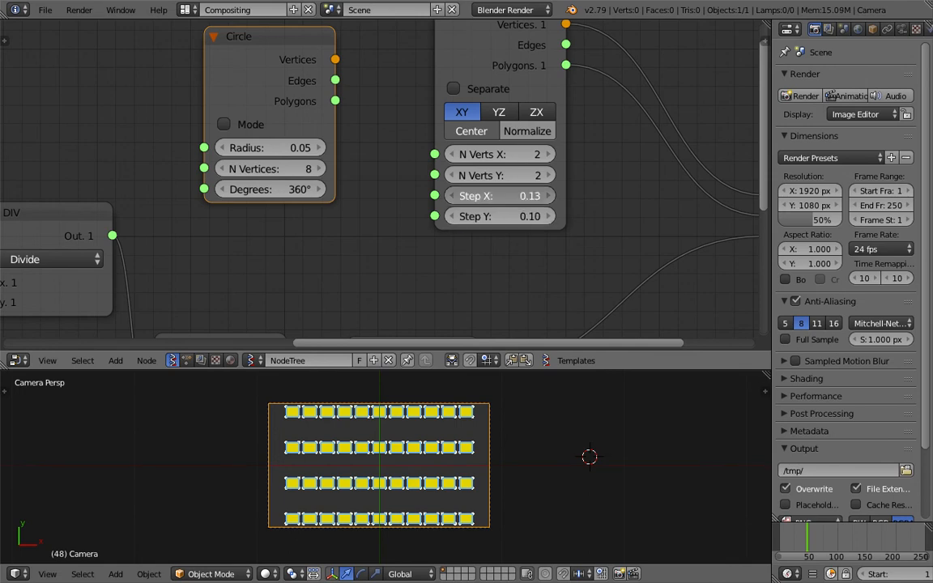
type("0.04")
key("Return")
left_click_drag(515, 195, 522, 195)
Set the Vector P Field's zdim to 4 and sizez to 0.64, then save
middle_click_drag(613, 213, 508, 240)
middle_click_drag(418, 265, 485, 175)
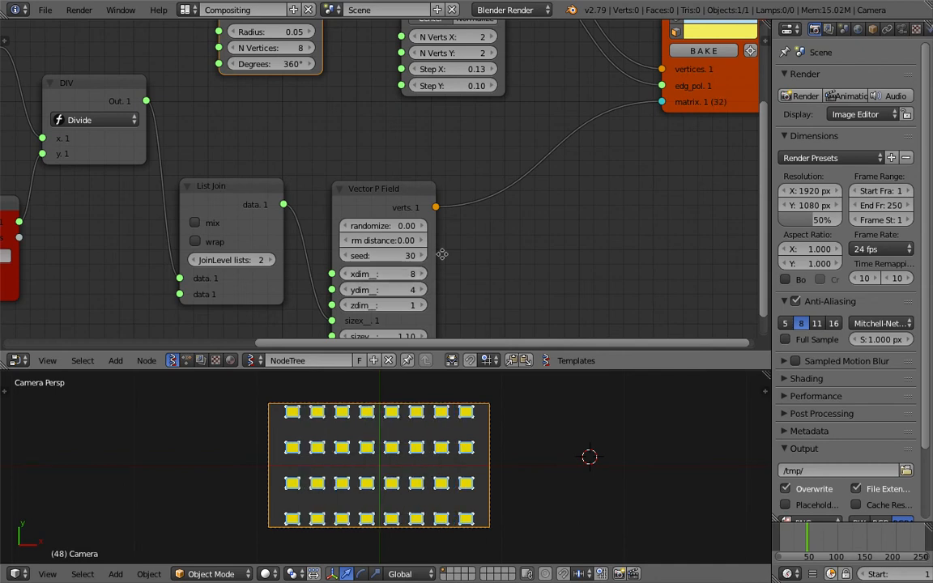
middle_click_drag(399, 277, 426, 243)
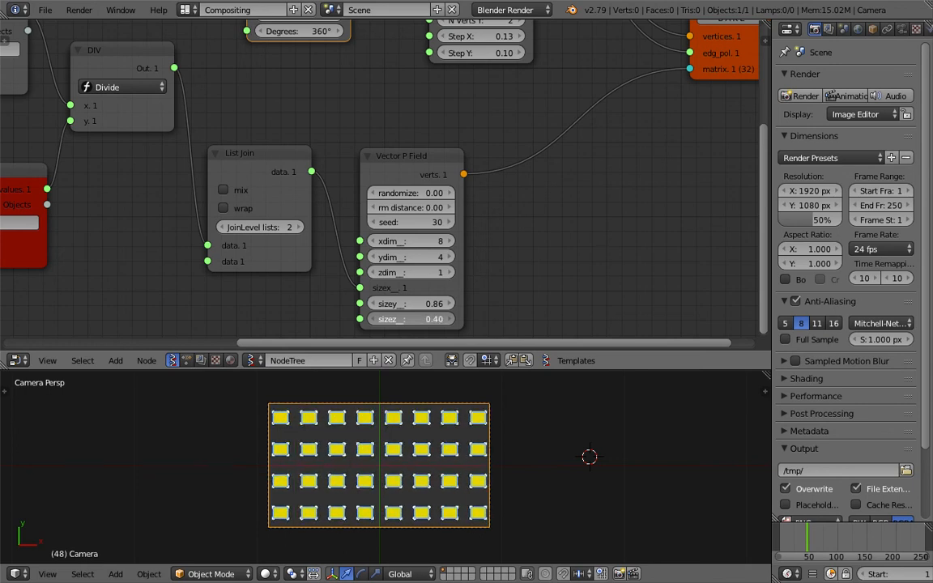
left_click_drag(403, 273, 428, 273)
mouse_move(405, 319)
left_mouse_down()
mouse_move(393, 319)
mouse_move(437, 319)
mouse_move(413, 319)
left_mouse_up()
key("ctrl+s")
left_click(460, 245)
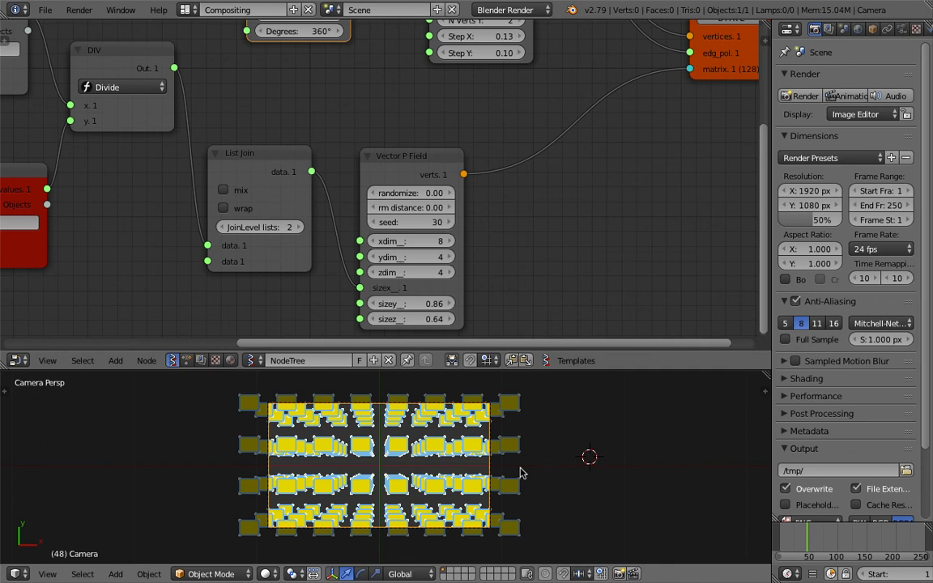
Reposition the Vector P Field node
scroll(538, 272, "down", 1)
left_click_drag(415, 160, 433, 150)
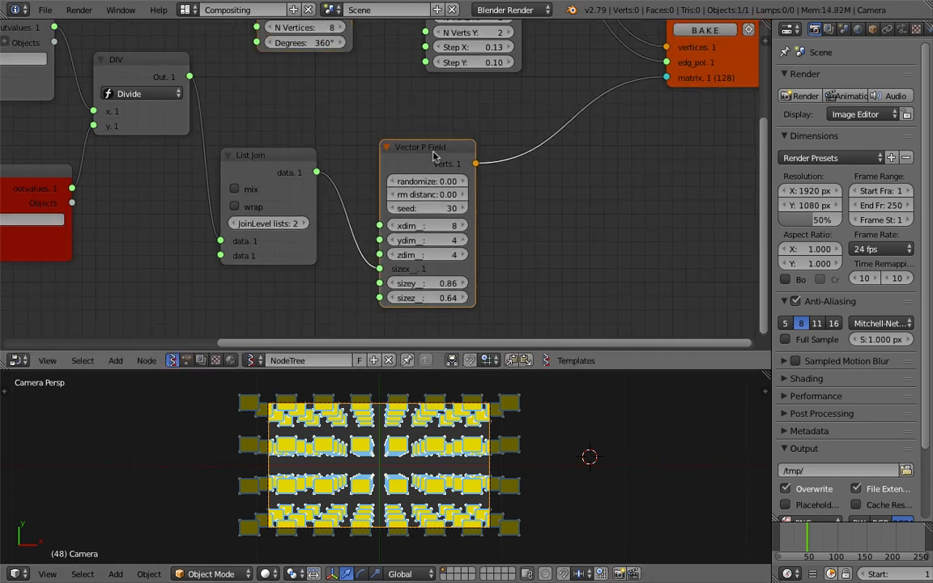
middle_click_drag(550, 115, 509, 130)
key("shift+a")
left_click(508, 131)
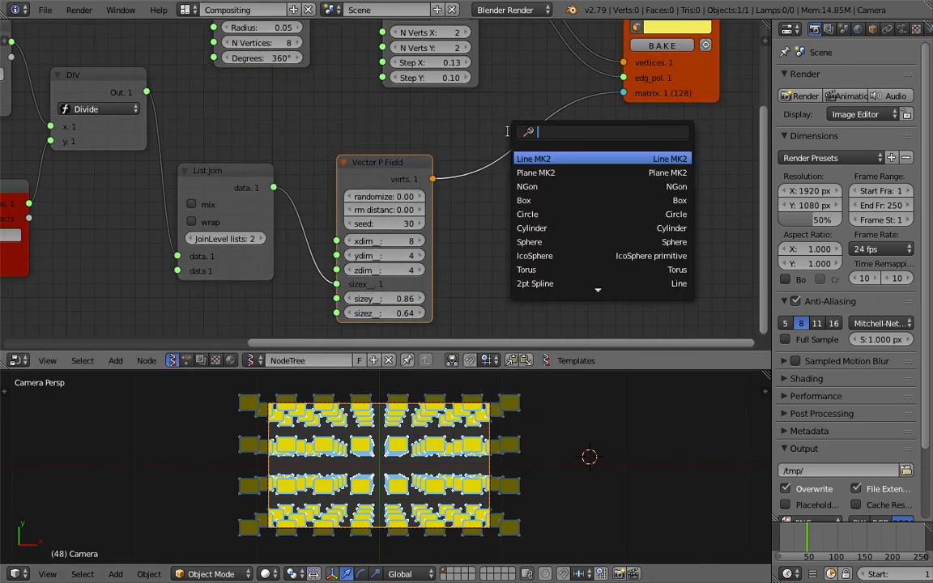
key("Escape")
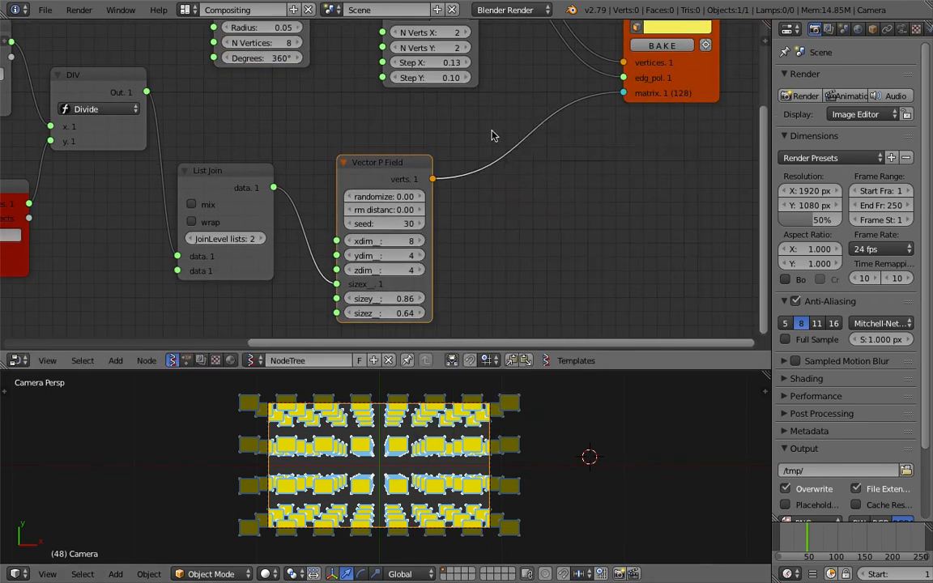
Open the recent file vector_p_screen_filling_004.blend to inspect its node setup, then reopen the working file
left_click(45, 10)
mouse_move(80, 63)
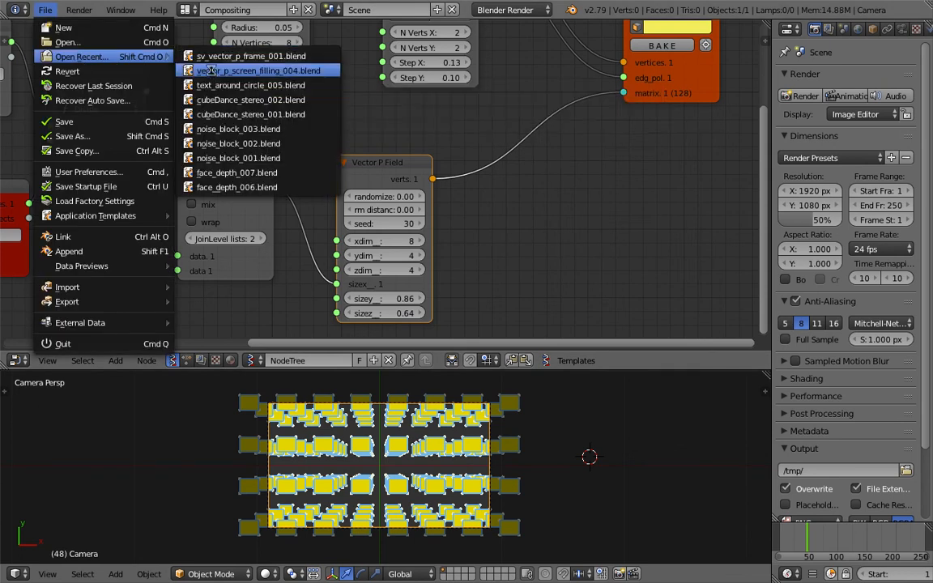
left_click(210, 70)
scroll(344, 174, "up", 2)
left_click(340, 181)
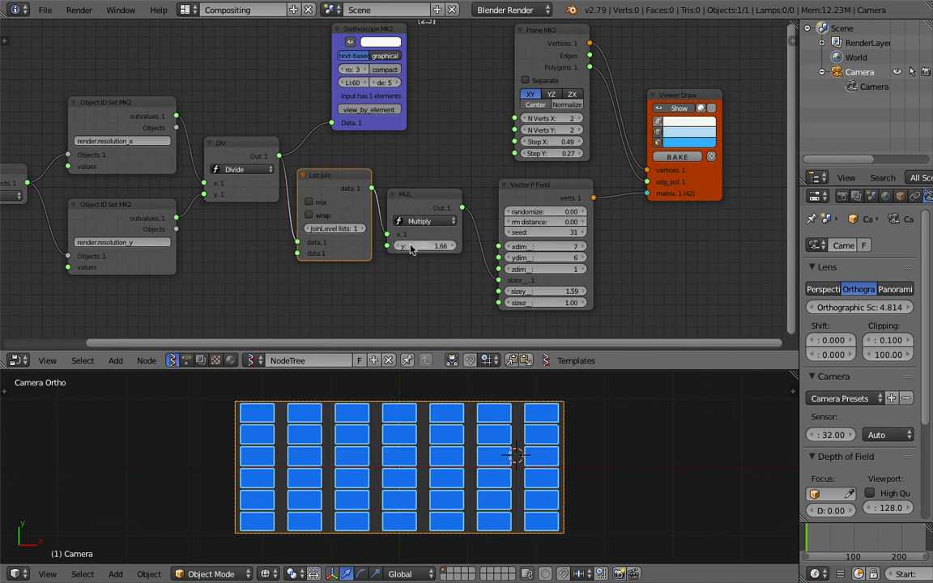
left_click_drag(429, 198, 436, 200)
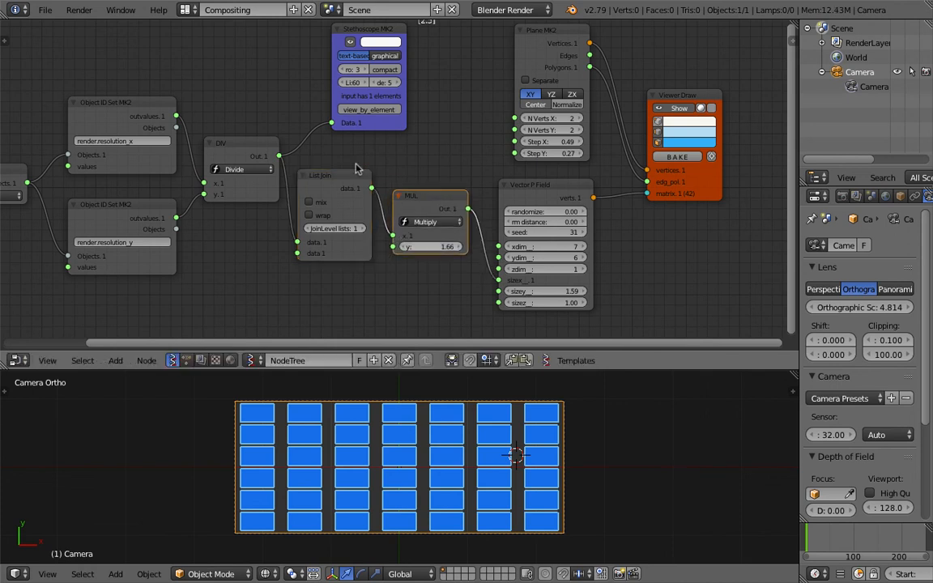
left_click(44, 11)
mouse_move(85, 57)
left_click(212, 70)
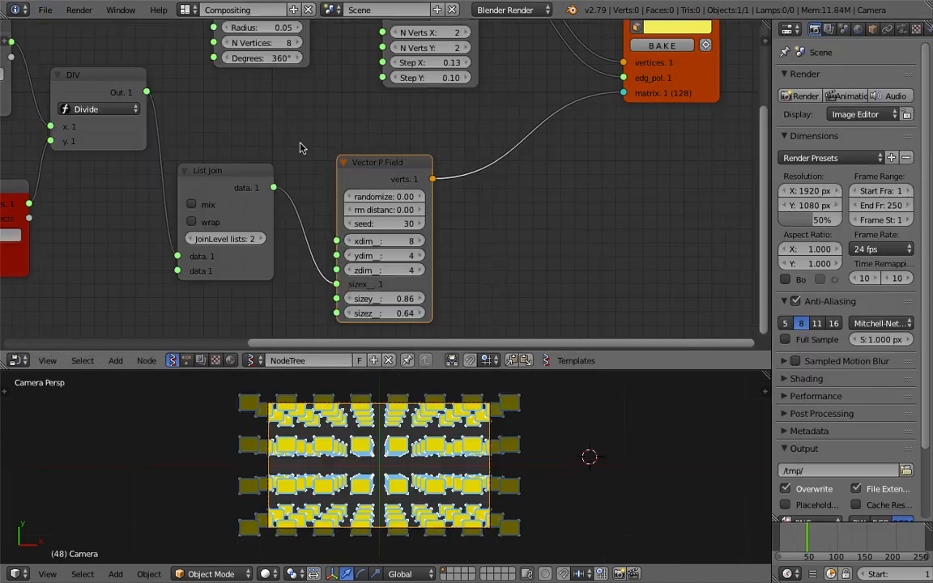
Save the file as the incremented version sv_vector_p_frame_002.blend
left_click(44, 10)
left_click(72, 136)
key("KP_Add")
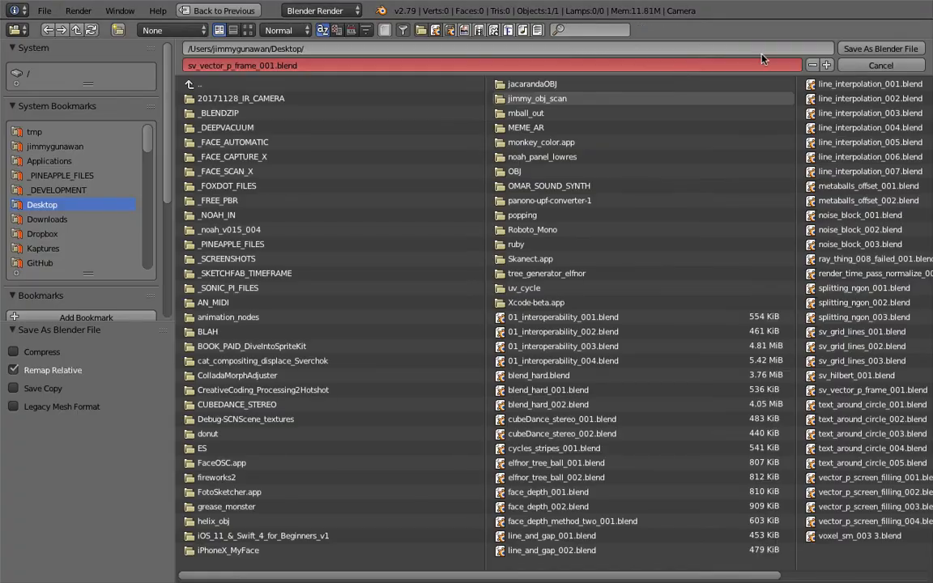
left_click(851, 46)
Insert a Multiply math node between the List Join output and the Vector P Field's sizex input
left_click_drag(391, 175, 537, 136)
left_click_drag(681, 87, 705, 86)
key("alt+space")
type("vec")
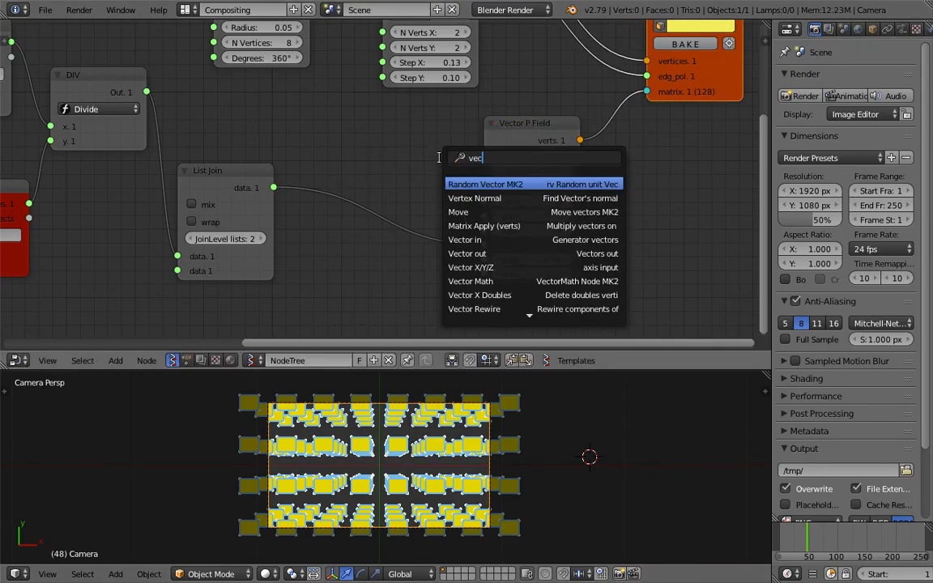
type("tor mmath")
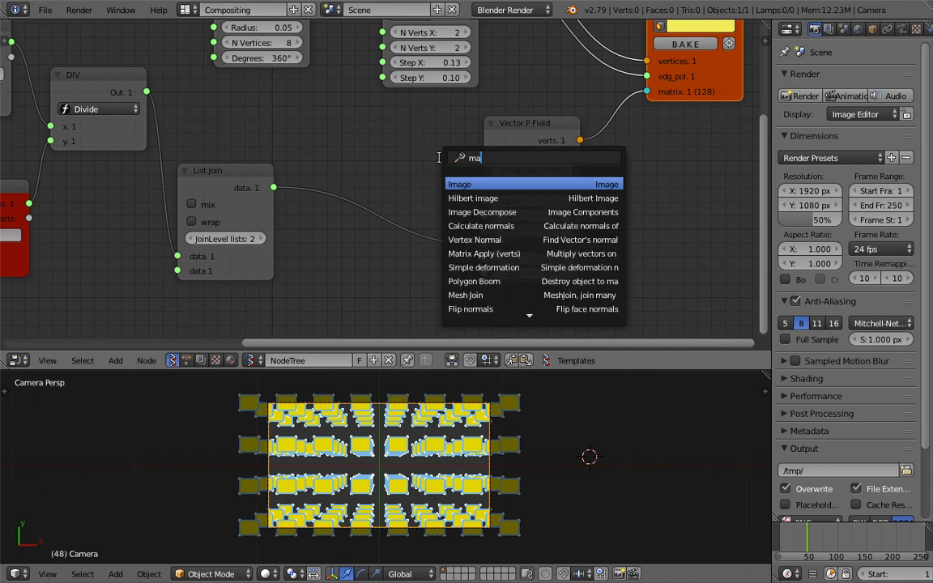
key("Return")
left_click(395, 176)
mouse_move(390, 243)
left_mouse_down()
mouse_move(417, 243)
mouse_move(400, 243)
left_mouse_up()
middle_click_drag(345, 269, 448, 219)
Add a Float node below the Multiply node
key("shift+a")
left_click(483, 223)
type("float")
key("Down")
key("Return")
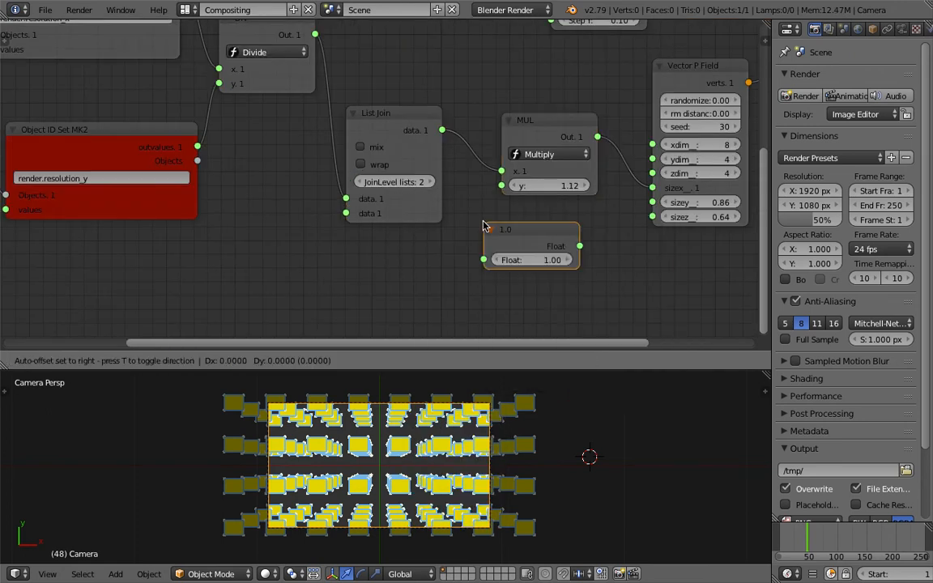
left_click(390, 234)
Enable a custom colour for the Float node and set it to a pale orange
key("n")
middle_click_drag(478, 237, 415, 239)
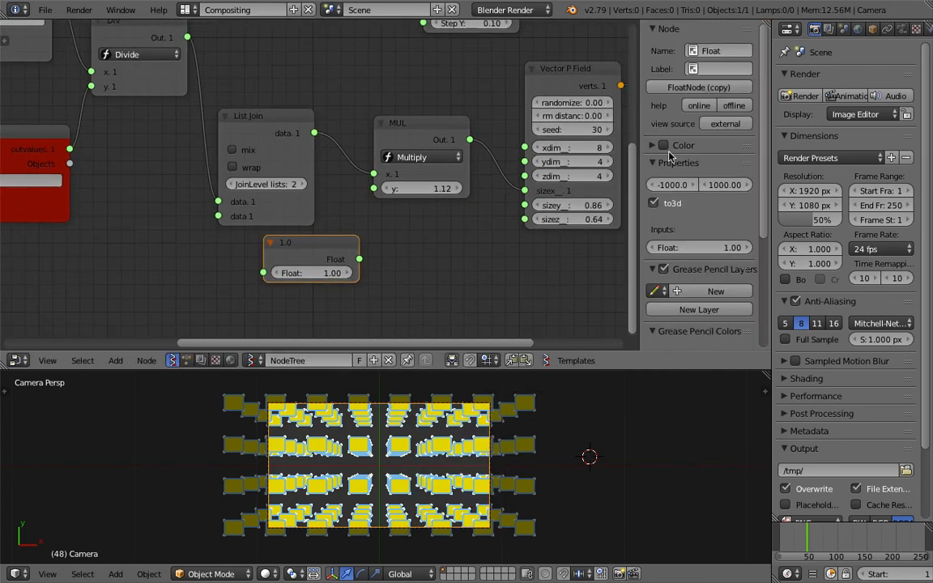
left_click(651, 146)
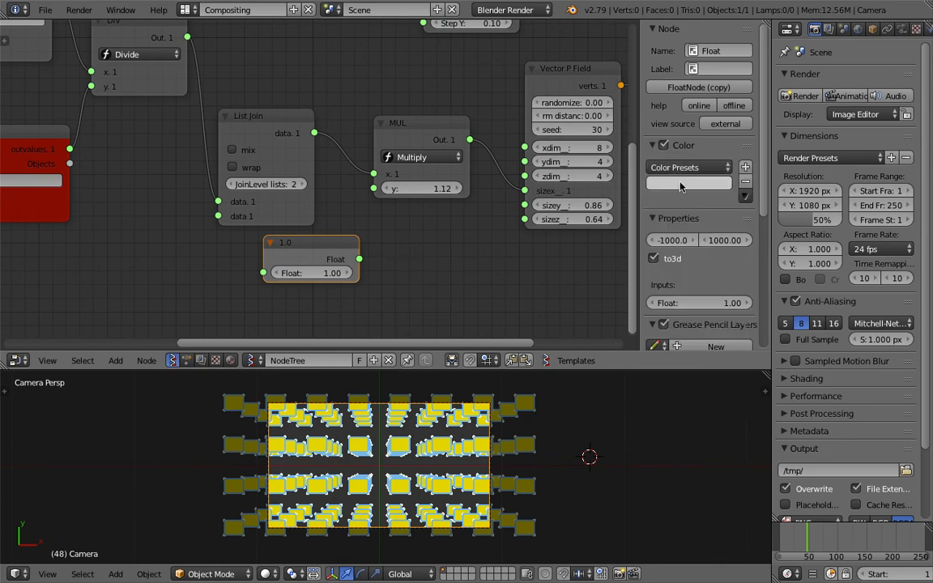
left_click(697, 188)
left_click(690, 282)
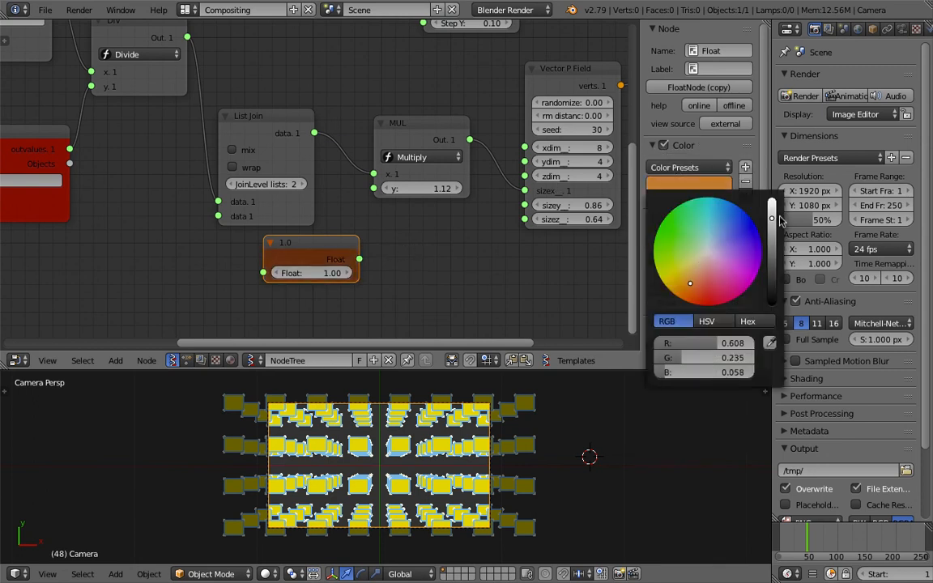
left_click(703, 253)
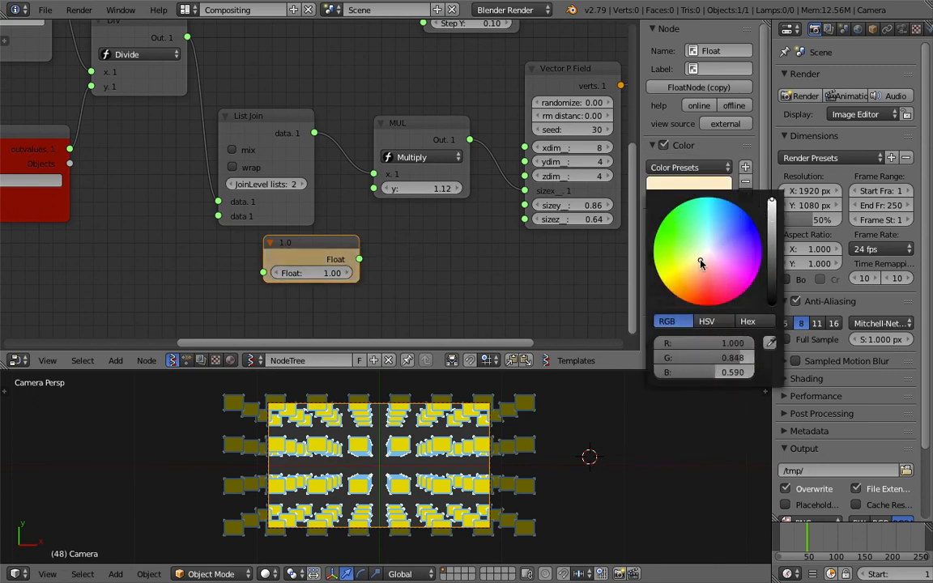
Connect the Float node to the Multiply node's y input and set its value to 0.82
left_click_drag(360, 259, 373, 188)
mouse_move(333, 273)
left_mouse_down()
mouse_move(381, 273)
mouse_move(320, 273)
mouse_move(330, 276)
left_mouse_up()
middle_click_drag(476, 227, 477, 235)
key("ctrl+s")
left_click(477, 235)
mouse_move(565, 215)
left_mouse_down()
mouse_move(592, 215)
mouse_move(563, 215)
mouse_move(572, 228)
mouse_move(548, 228)
mouse_move(571, 228)
left_mouse_up()
Set the Viewer Draw node's edge and polygon colours to dark blue
left_click_drag(640, 178, 760, 172)
scroll(675, 170, "down", 2)
mouse_move(717, 93)
middle_mouse_down()
mouse_move(675, 171)
mouse_move(673, 94)
middle_mouse_up()
left_click(681, 77)
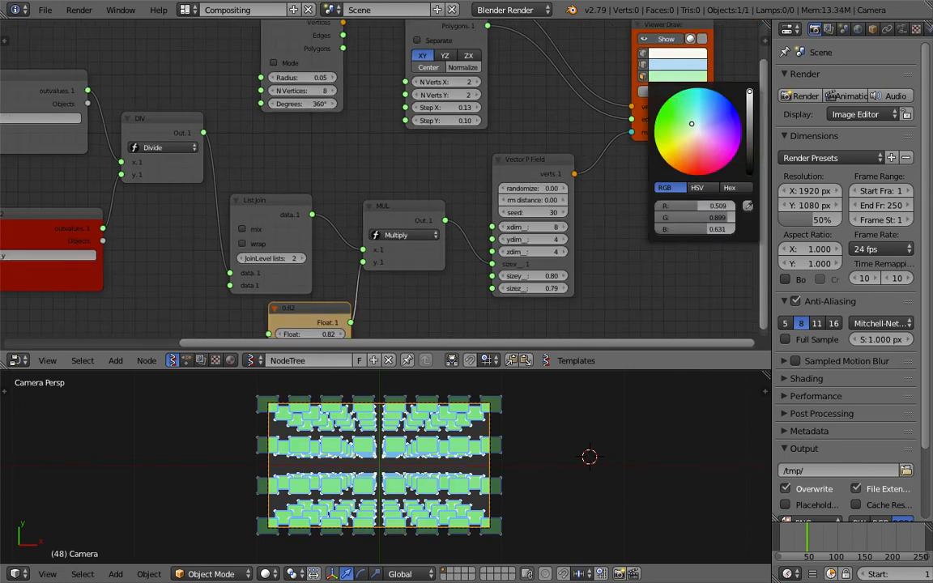
left_click(749, 125)
left_click_drag(677, 141, 697, 124)
left_click(666, 66)
left_click(749, 102)
left_click_drag(749, 100, 749, 79)
mouse_move(694, 115)
left_mouse_down()
mouse_move(702, 121)
mouse_move(711, 111)
left_mouse_up()
left_click_drag(749, 79, 750, 118)
mouse_move(711, 112)
left_mouse_down()
mouse_move(703, 122)
mouse_move(721, 117)
left_mouse_up()
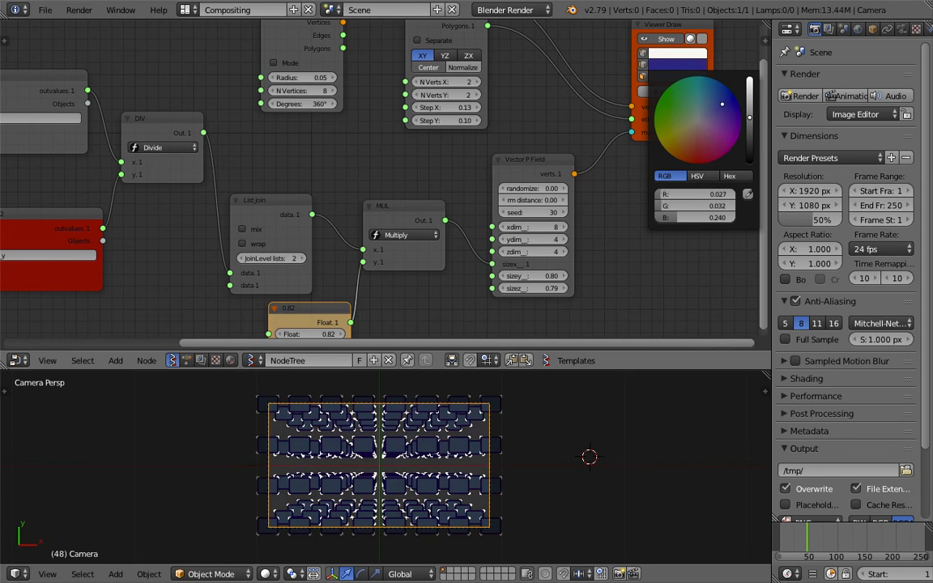
left_click(542, 448)
Lighten the Viewer Draw polygon colour to a medium blue
scroll(545, 450, "down", 1)
scroll(544, 450, "up", 2)
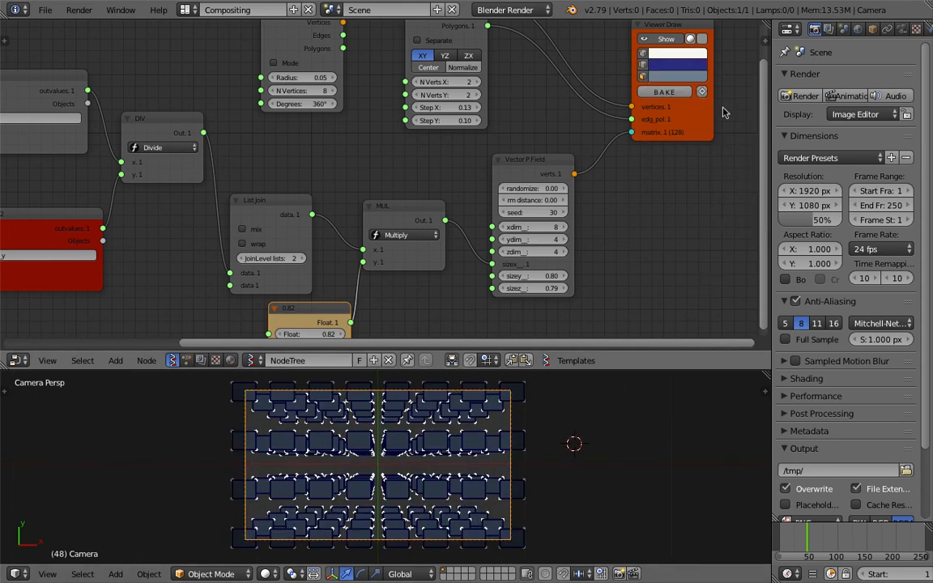
left_click(681, 78)
left_click(750, 101)
left_click_drag(704, 121, 707, 115)
Examine the full node tree from the Object ID nodes through to the Viewer Draw
middle_click_drag(449, 170, 553, 169)
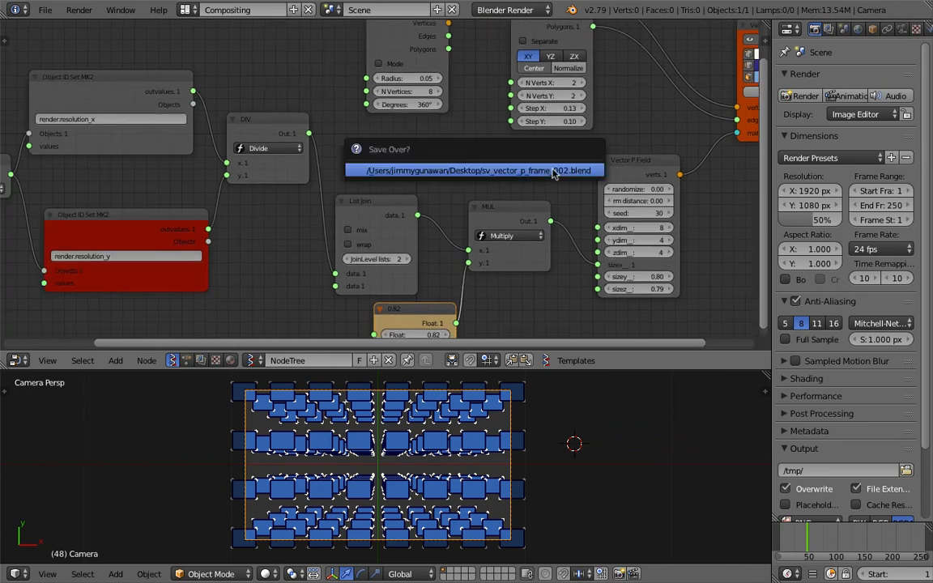
scroll(446, 160, "down", 2)
middle_click_drag(148, 179, 400, 171)
scroll(367, 179, "up", 1)
scroll(229, 157, "up", 3)
left_click_drag(293, 164, 200, 162)
scroll(243, 195, "down", 3)
middle_click_drag(251, 186, 241, 186)
middle_click_drag(401, 235, 321, 229)
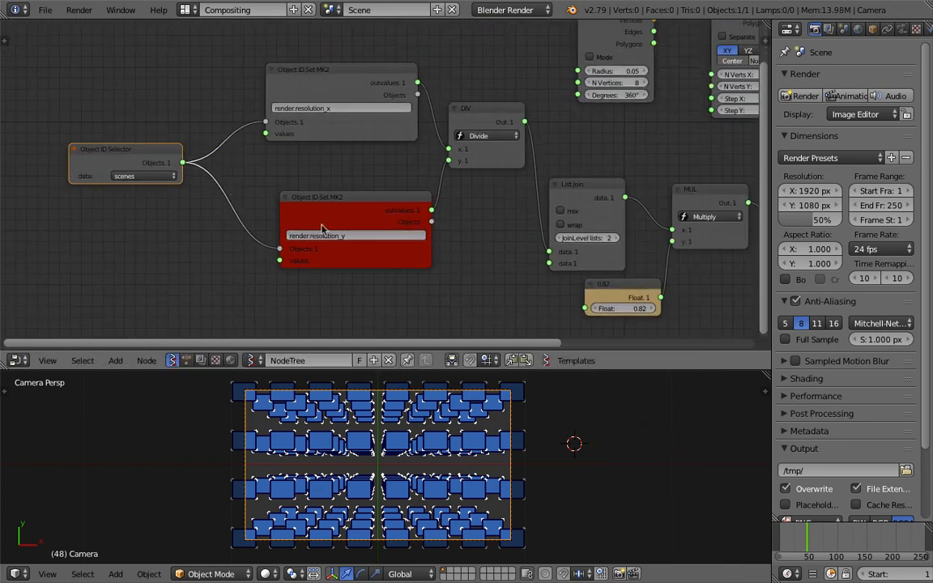
Rename the node tree to Vector P Filling Space
left_click(363, 360)
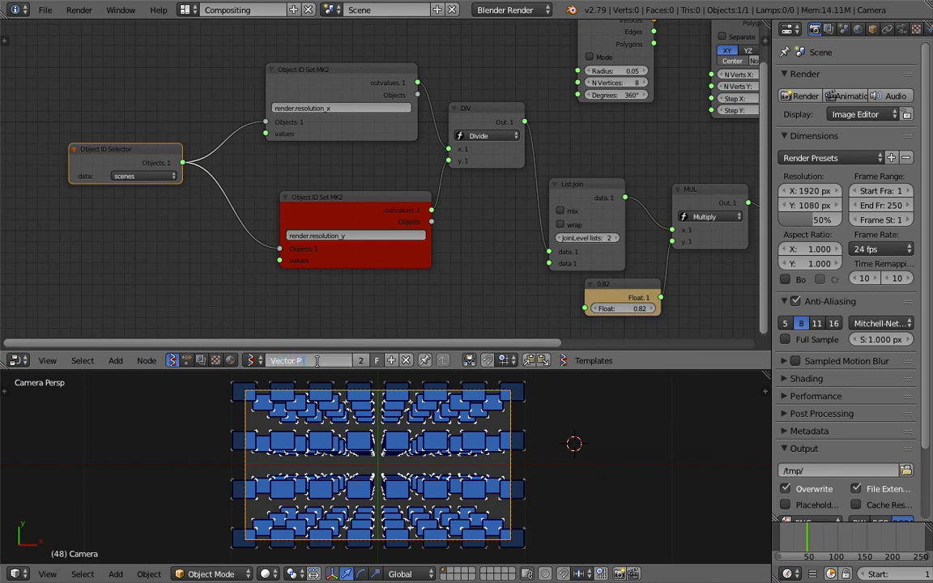
type("ace")
key("Return")
Rearrange the Object ID Selector, both Object ID Set nodes and the Divide node more compactly
middle_click_drag(267, 212, 273, 227)
left_click_drag(153, 171, 146, 168)
left_click_drag(296, 215, 213, 208)
left_click_drag(324, 85, 272, 76)
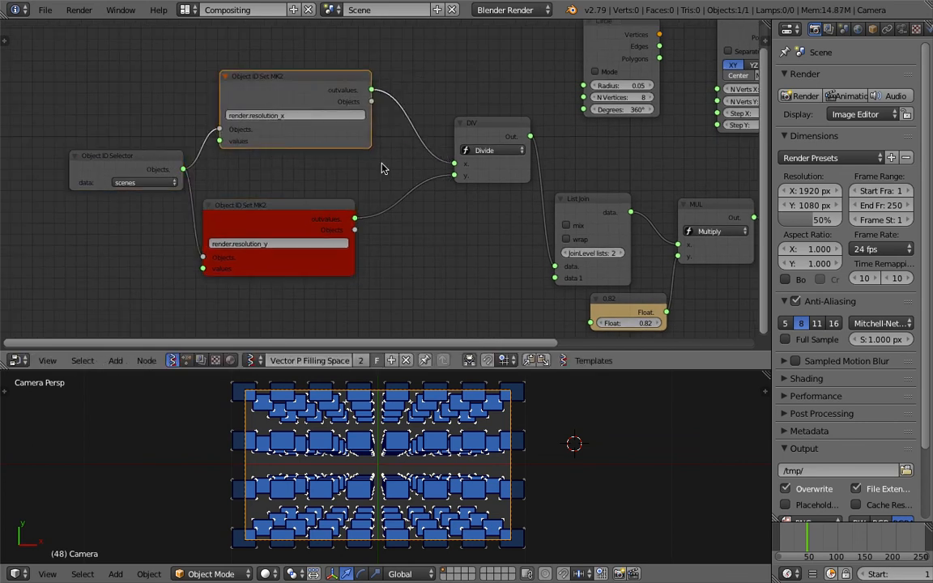
middle_click_drag(267, 175, 207, 196)
left_click_drag(444, 183, 385, 184)
middle_click_drag(420, 162, 349, 147)
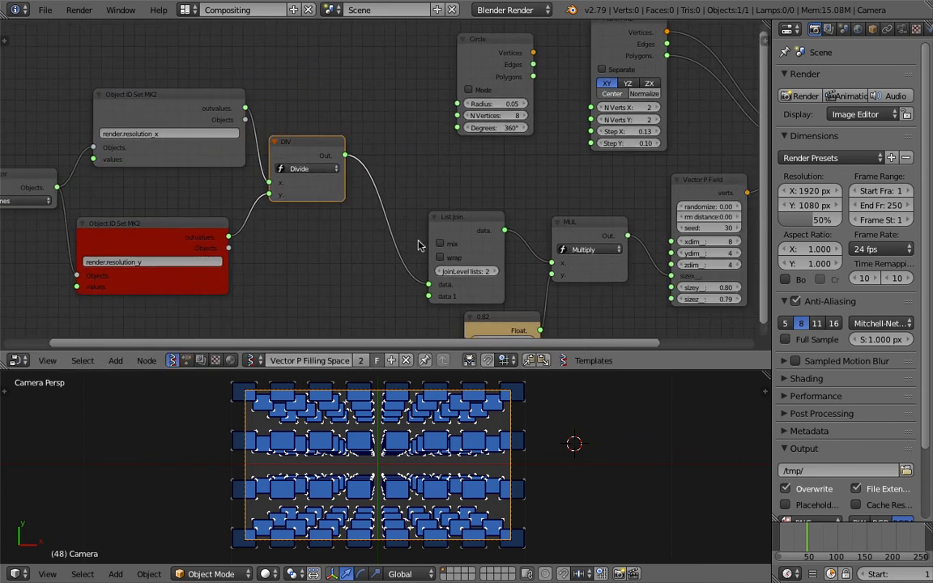
Rearrange the List Join, Multiply, Float, Circle and Plane nodes and save the file
middle_click_drag(458, 235, 347, 217)
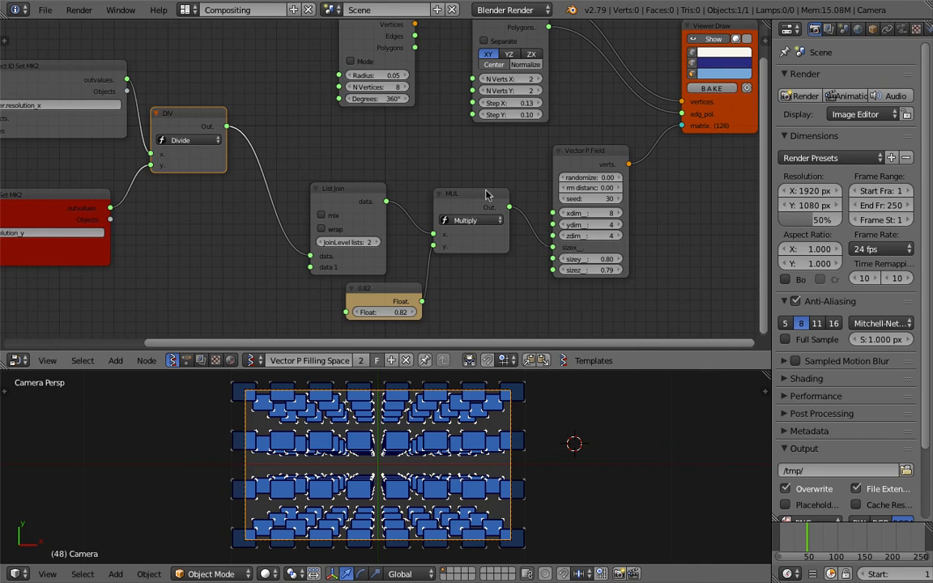
middle_click_drag(487, 190, 497, 200)
middle_click_drag(390, 74, 397, 173)
left_click_drag(405, 133, 397, 135)
middle_click_drag(396, 134, 372, 125)
left_click_drag(370, 124, 360, 102)
middle_click_drag(492, 103, 464, 114)
left_click_drag(464, 114, 424, 102)
middle_click_drag(452, 112, 380, 148)
key("ctrl+s")
left_click(381, 149)
Reposition the Plane node beside the Circle node and save the file
middle_click_drag(532, 154, 583, 71)
middle_click_drag(543, 427, 469, 416)
scroll(408, 469, "up", 3)
scroll(409, 471, "up", 5)
scroll(412, 473, "down", 9)
key("ctrl+s")
left_click(468, 416)
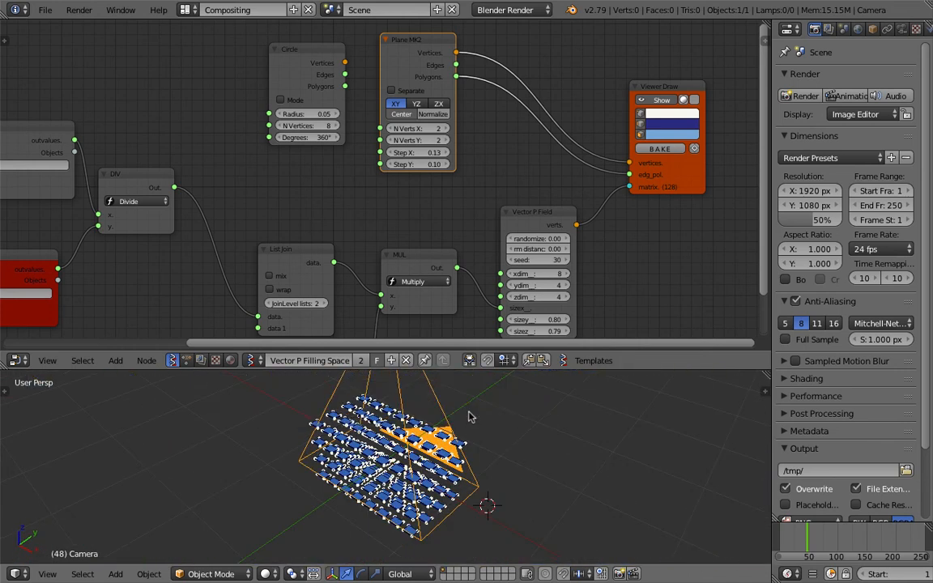